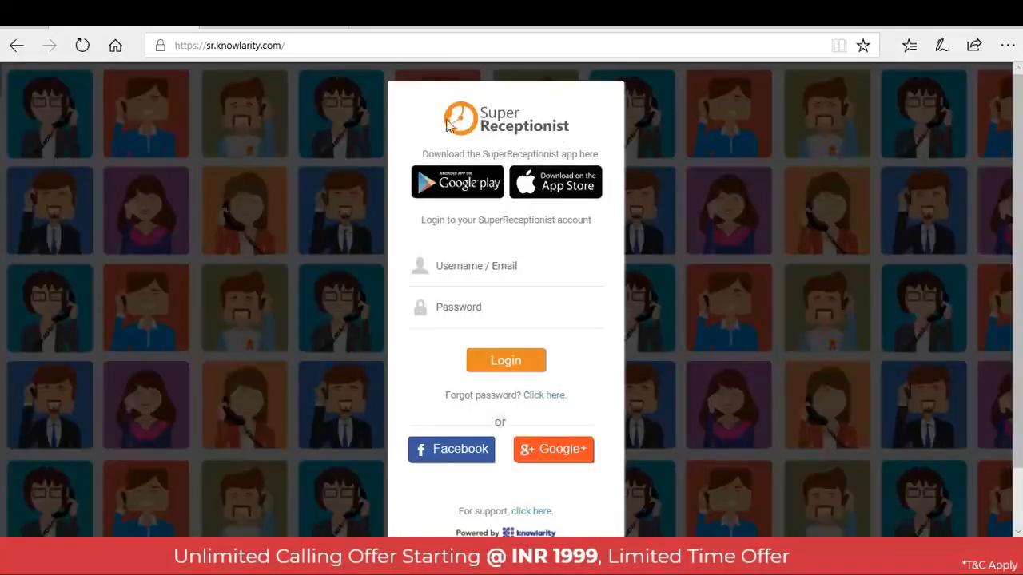
{"action": "left_click", "coordinate": [322, 20]}
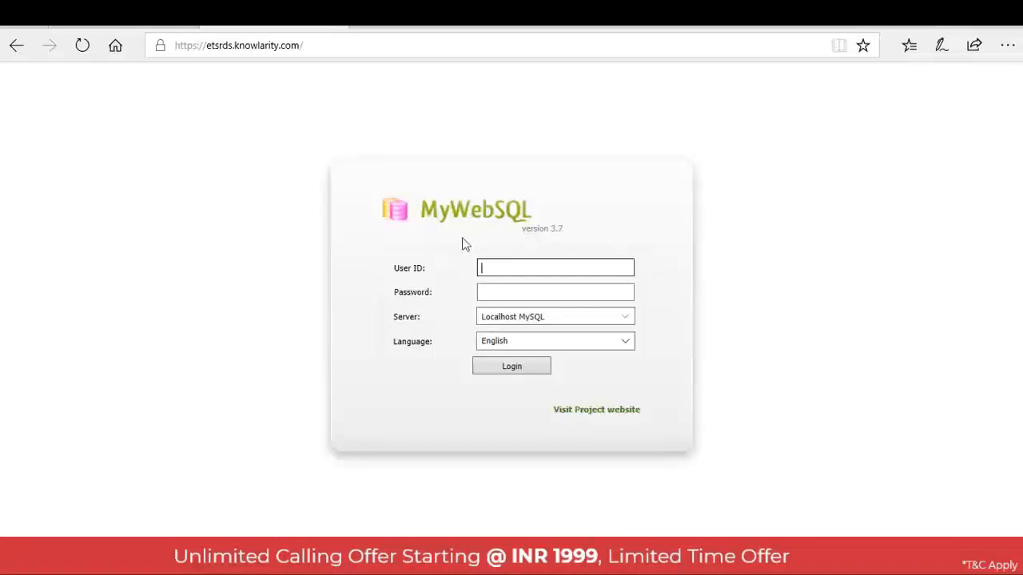
{"action": "left_click", "coordinate": [177, 18]}
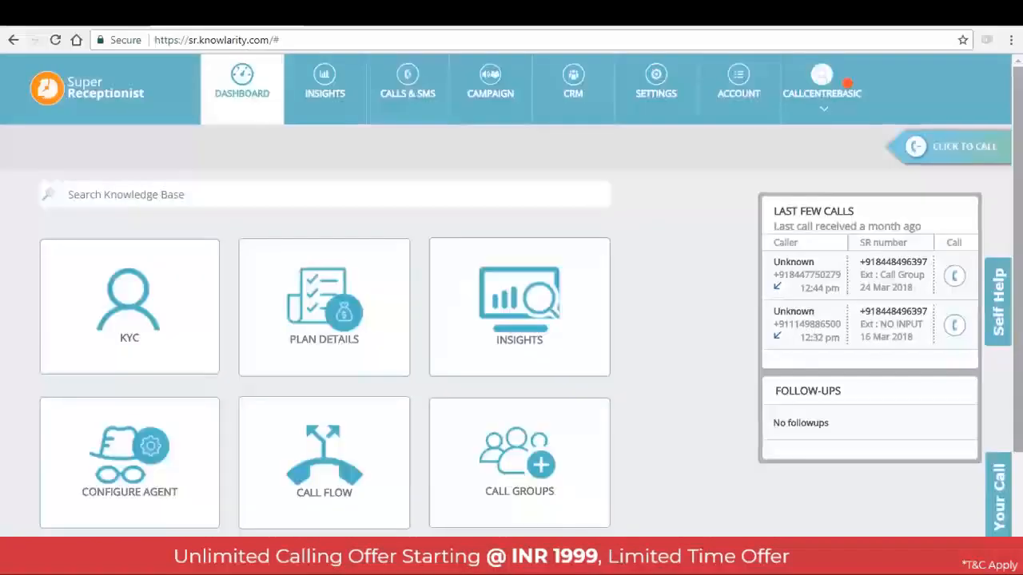
{"action": "mouse_move", "coordinate": [1019, 139]}
{"action": "left_mouse_down"}
{"action": "mouse_move", "coordinate": [1019, 224]}
{"action": "mouse_move", "coordinate": [1021, 139]}
{"action": "left_mouse_up"}
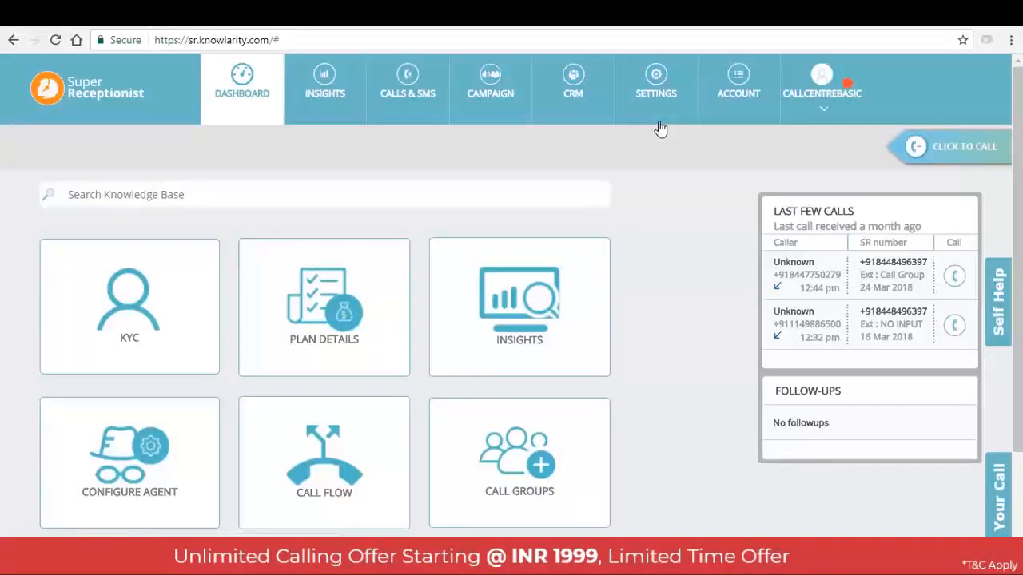
Open the agent list in the account settings and start adding a new agent
{"action": "left_click", "coordinate": [656, 95]}
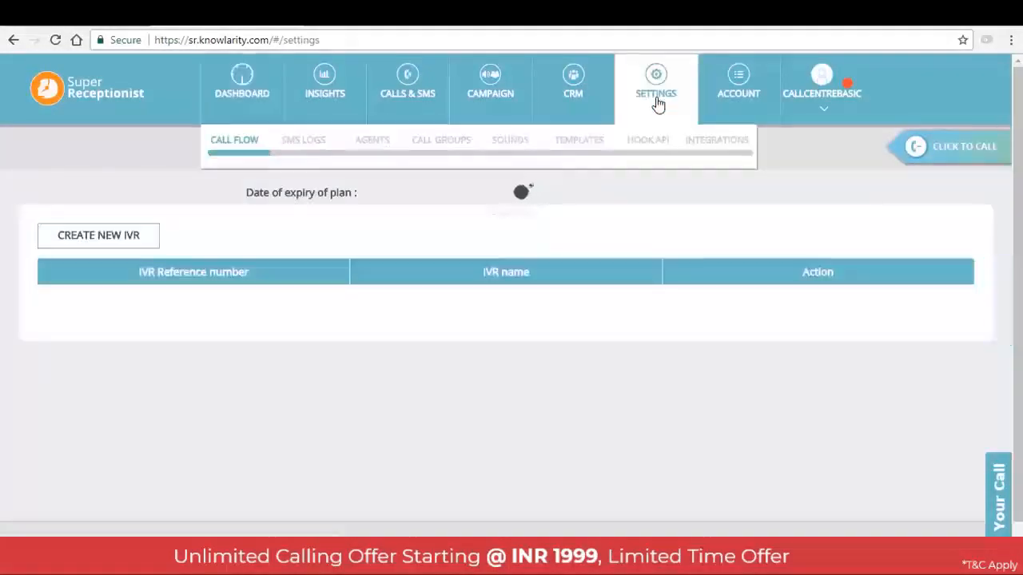
{"action": "left_click", "coordinate": [372, 147]}
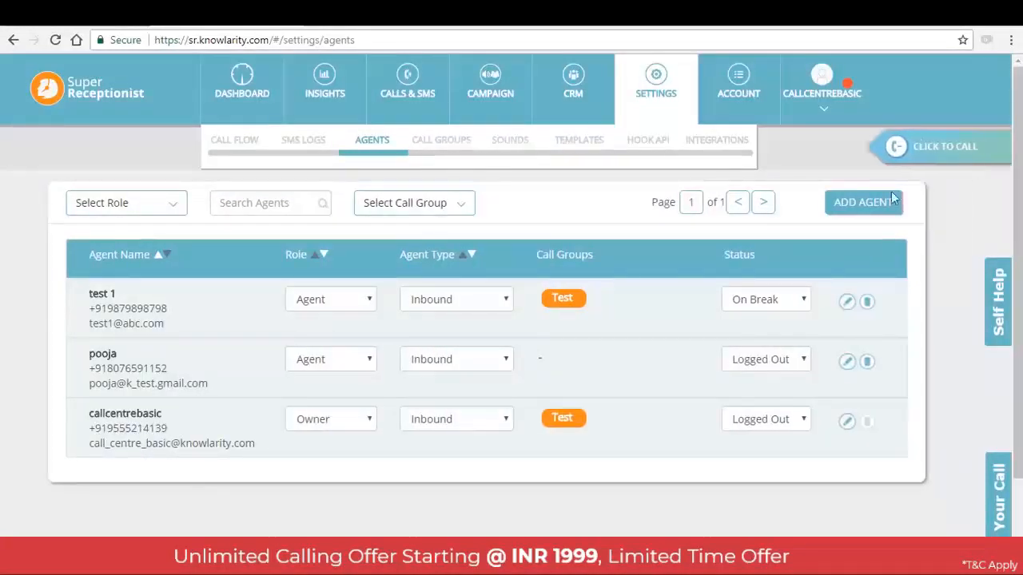
{"action": "left_click", "coordinate": [862, 203]}
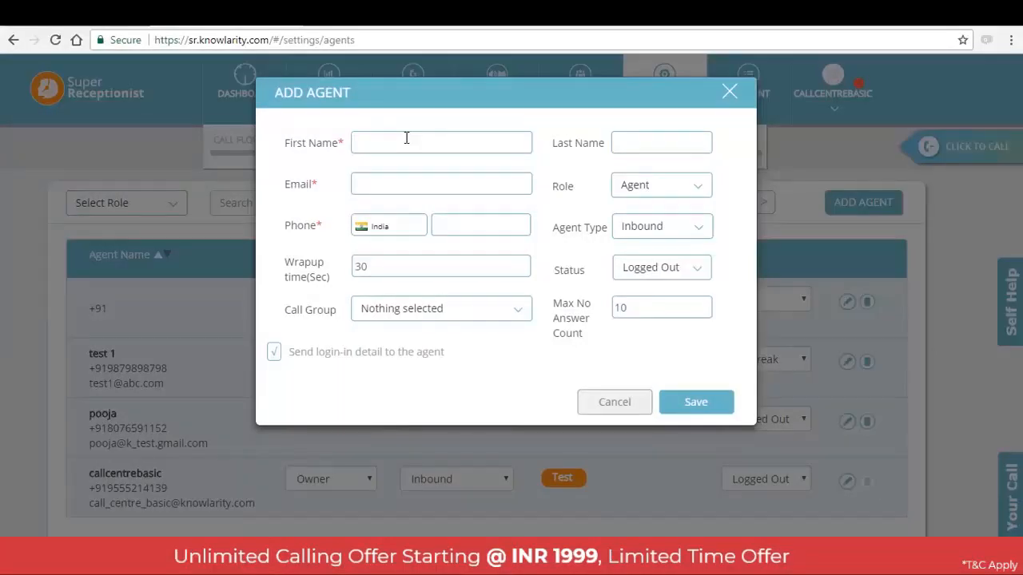
Enter the new agent's first name as test and last name as agent, and fill in the e-mail address
{"action": "type", "text": "test"}
{"action": "key", "text": "Tab"}
{"action": "type", "text": "agent"}
{"action": "left_click", "coordinate": [395, 185]}
{"action": "type", "text": "testagent123@abc.com"}
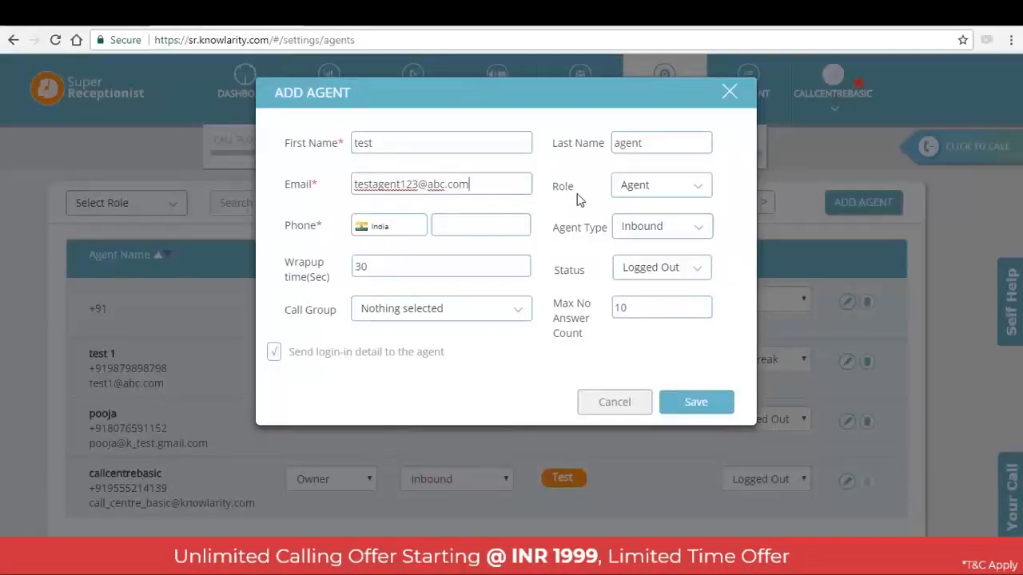
Choose the Agent role for the new agent and enter the agent's phone number
{"action": "left_click", "coordinate": [658, 192]}
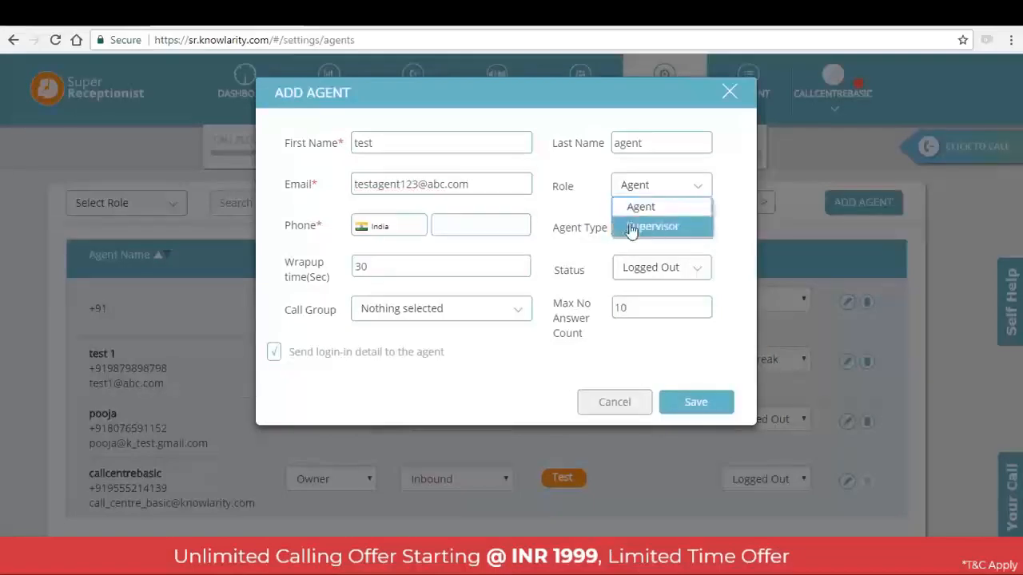
{"action": "left_click", "coordinate": [700, 187]}
{"action": "left_click", "coordinate": [699, 188]}
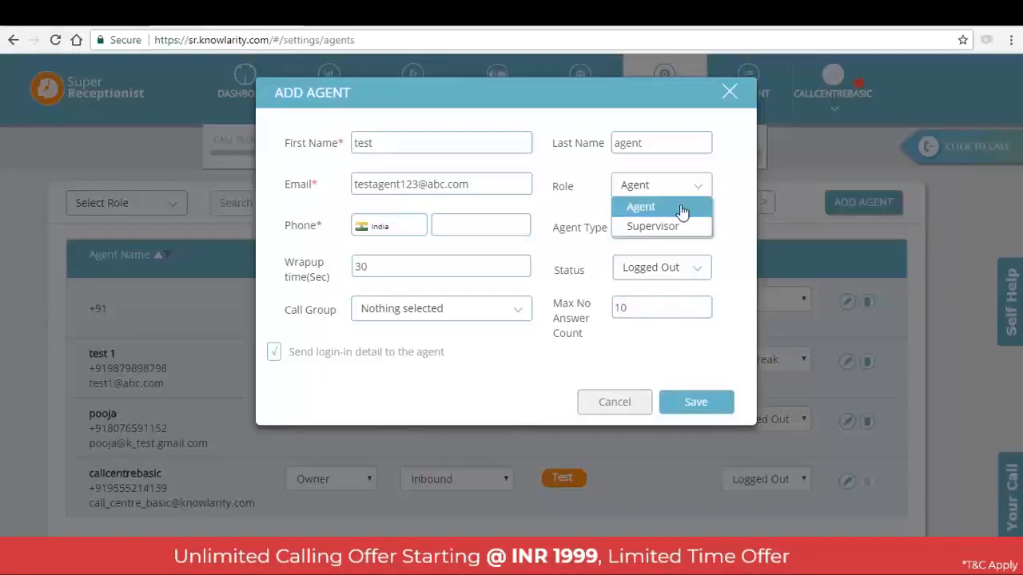
{"action": "left_click", "coordinate": [682, 210]}
{"action": "left_click", "coordinate": [489, 223]}
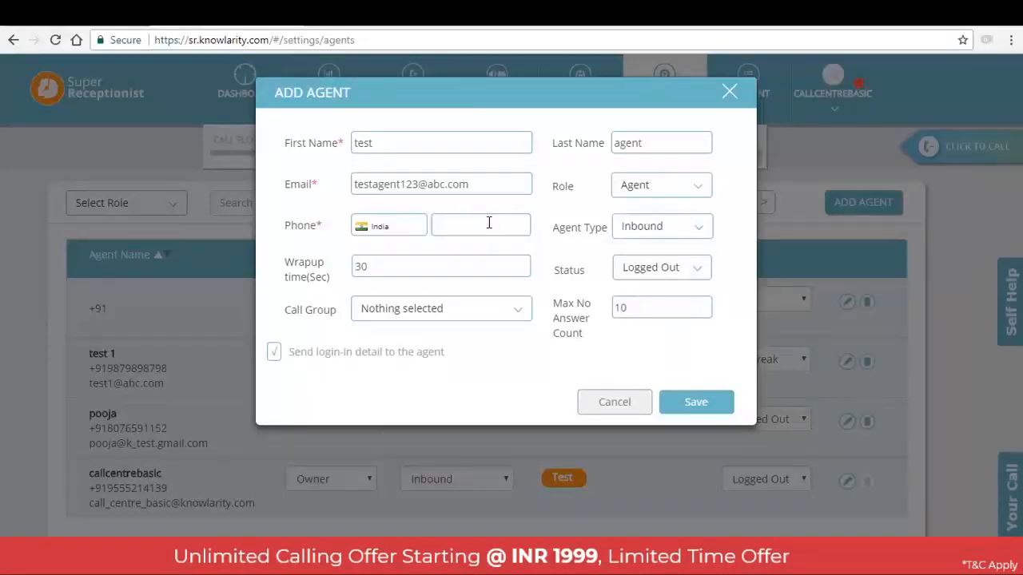
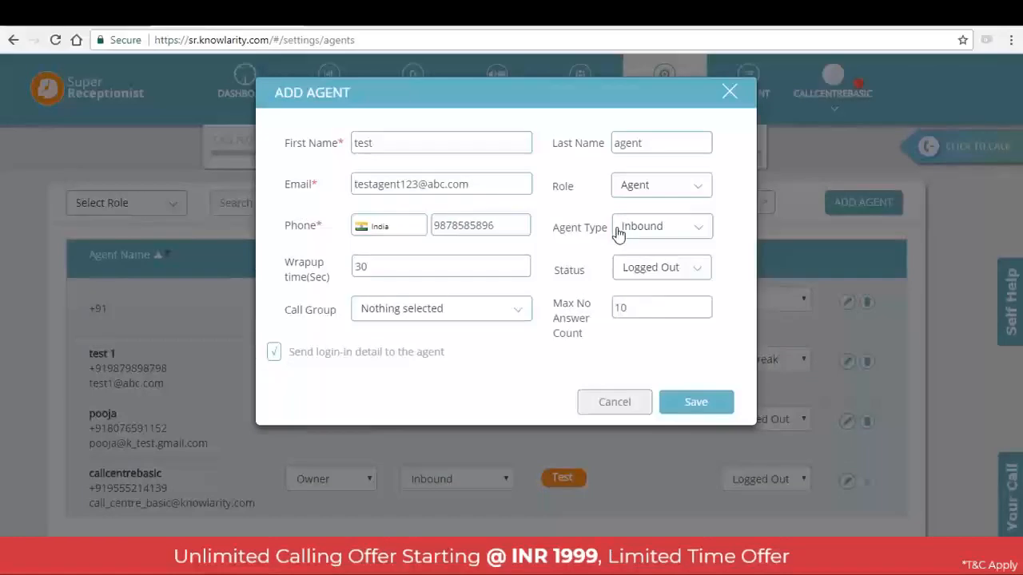
Try Outbound as the new agent's type and set it to Blended
{"action": "left_click", "coordinate": [644, 232]}
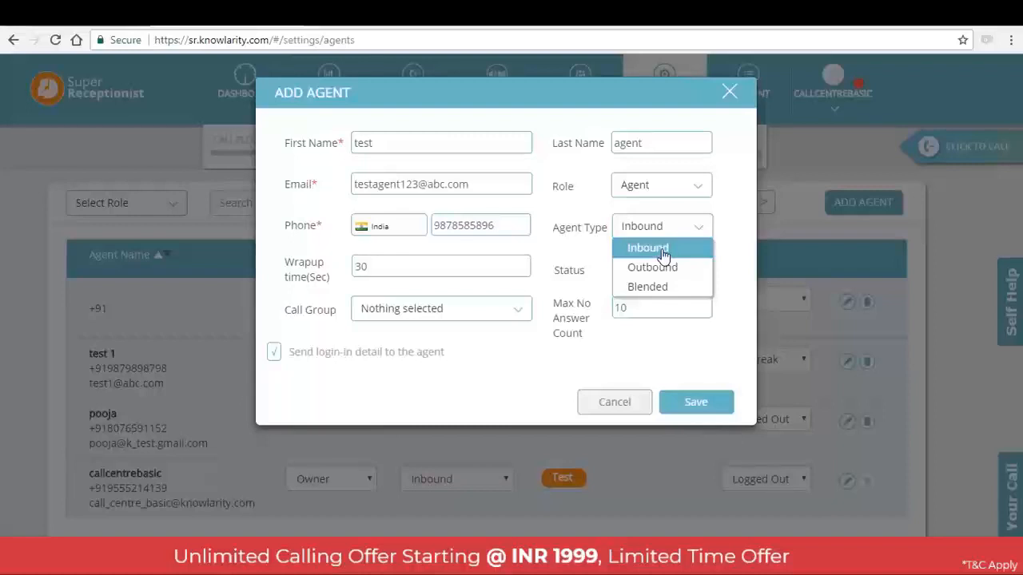
{"action": "left_click", "coordinate": [658, 269]}
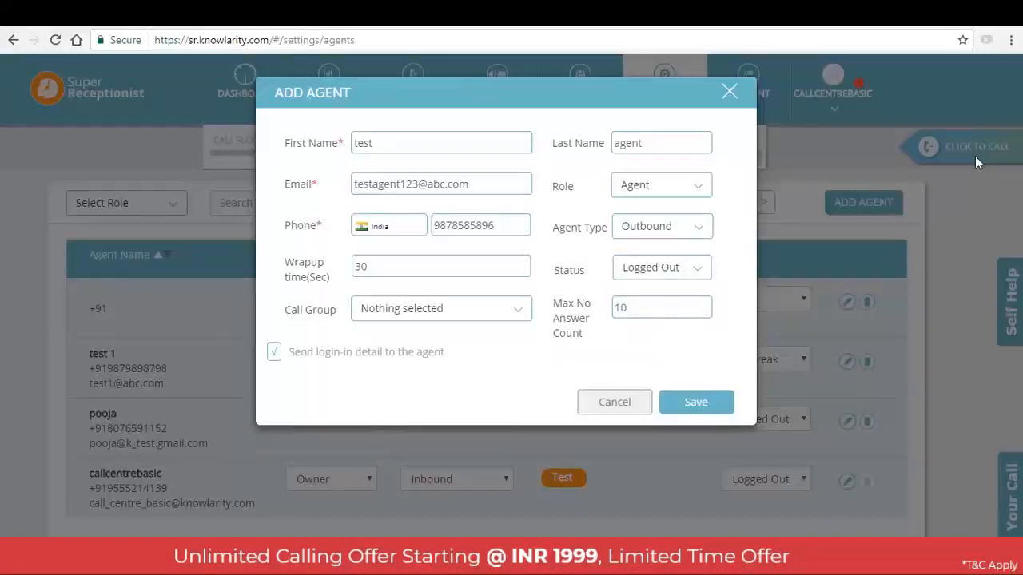
{"action": "left_click", "coordinate": [661, 226]}
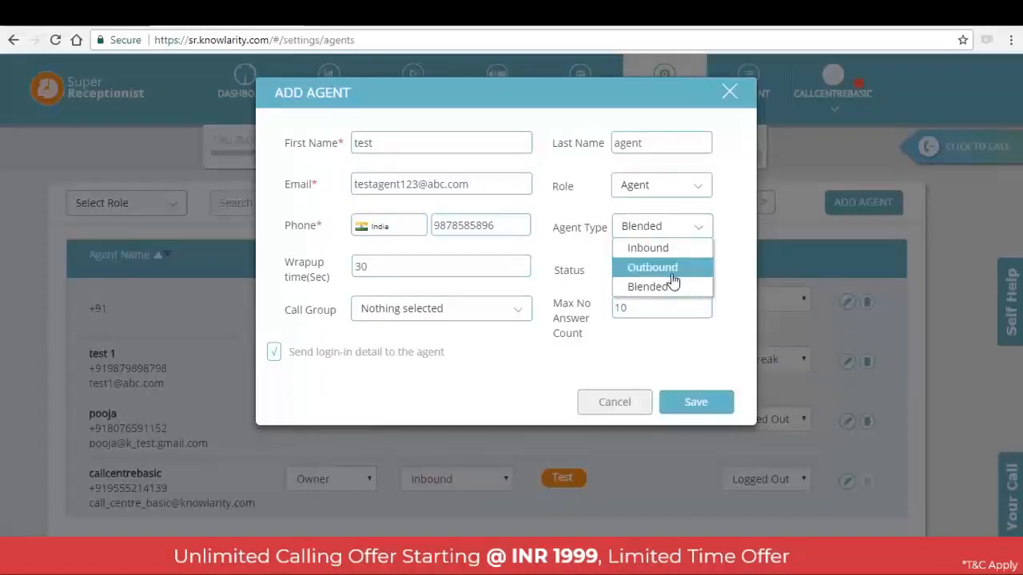
{"action": "left_click", "coordinate": [674, 327]}
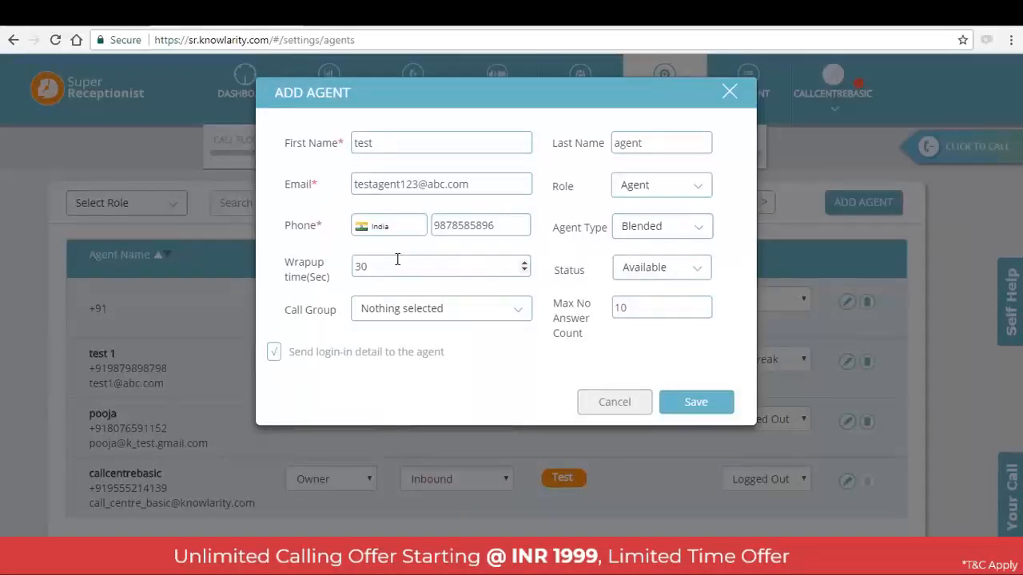
Set the agent's wrap-up time to 45 seconds and the status to On Break
{"action": "key", "text": "BackSpace"}
{"action": "key", "text": "BackSpace"}
{"action": "type", "text": "45"}
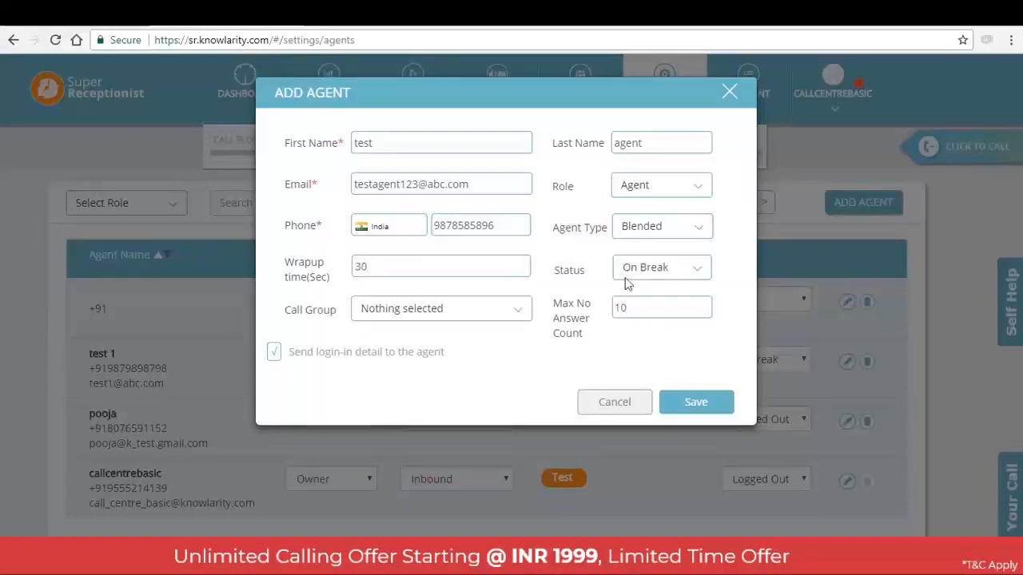
{"action": "left_click", "coordinate": [681, 276]}
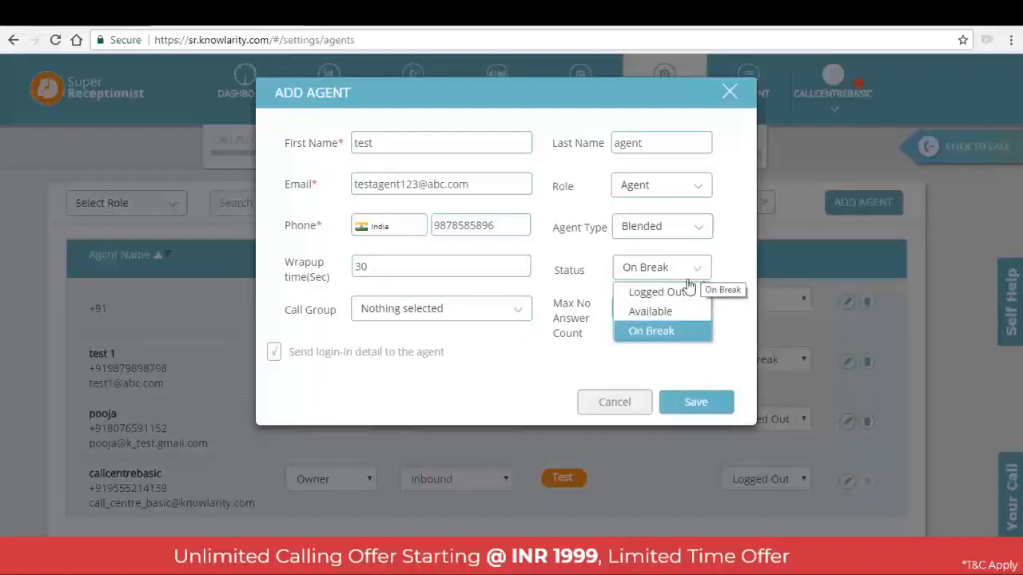
{"action": "left_click", "coordinate": [676, 313]}
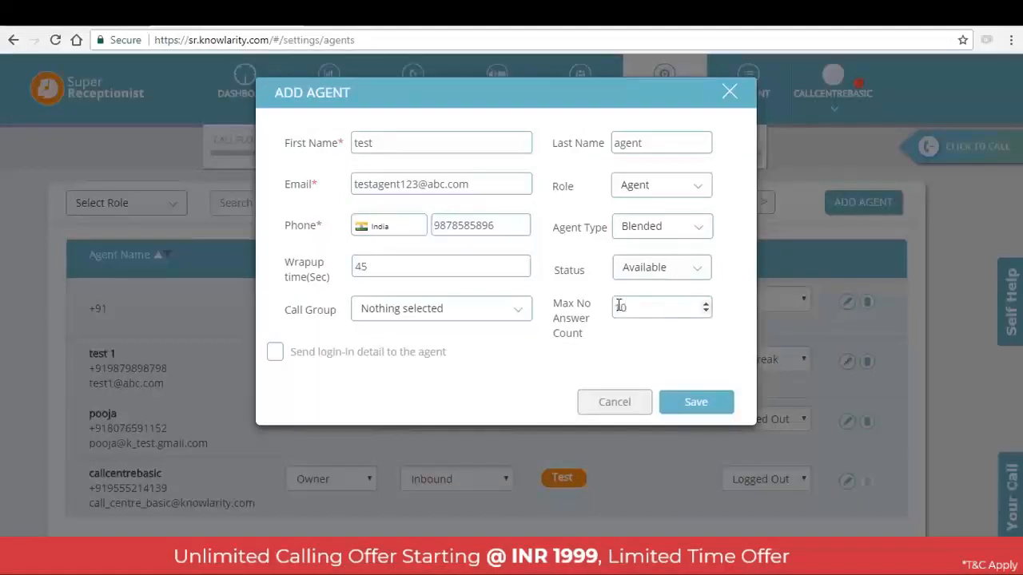
{"action": "left_click", "coordinate": [660, 279]}
{"action": "left_click", "coordinate": [659, 332]}
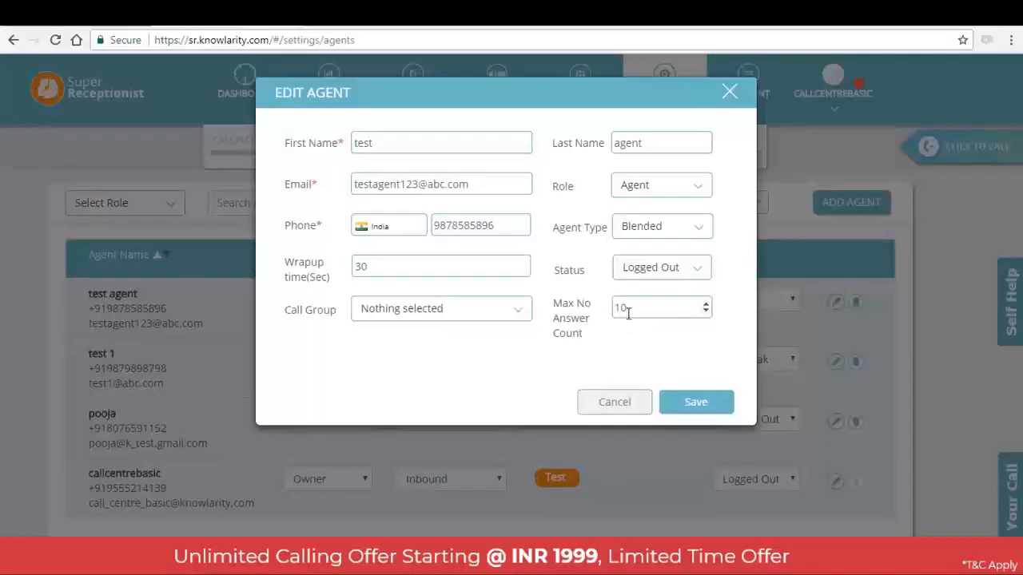
Set the agent's maximum no-answer count to 7
{"action": "key", "text": "BackSpace"}
{"action": "key", "text": "BackSpace"}
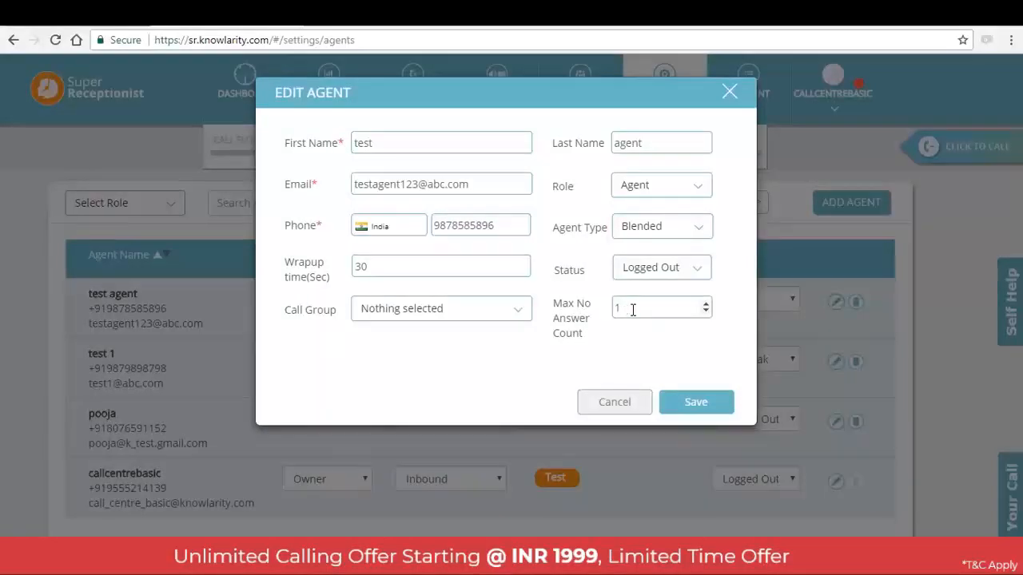
{"action": "type", "text": "7"}
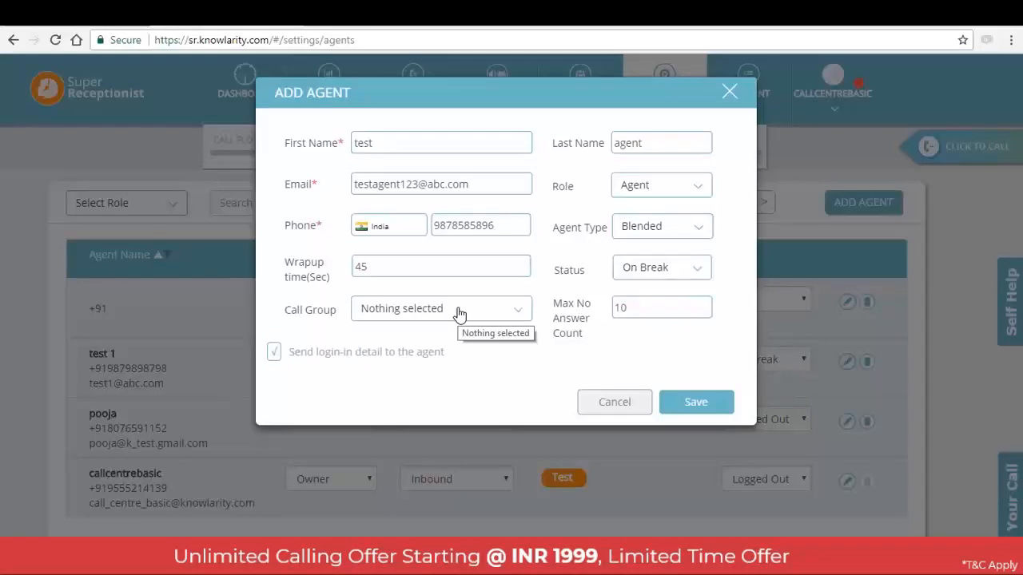
Assign the agent to the Test call group, keeping position 1 and level 1, and save the new agent
{"action": "left_click", "coordinate": [460, 311]}
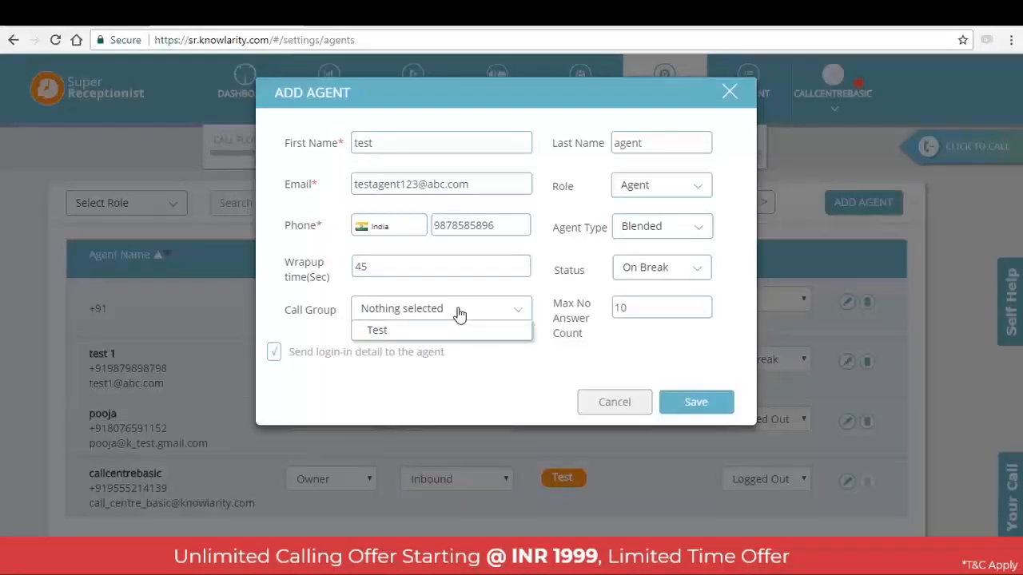
{"action": "left_click", "coordinate": [469, 330]}
{"action": "left_click", "coordinate": [579, 399]}
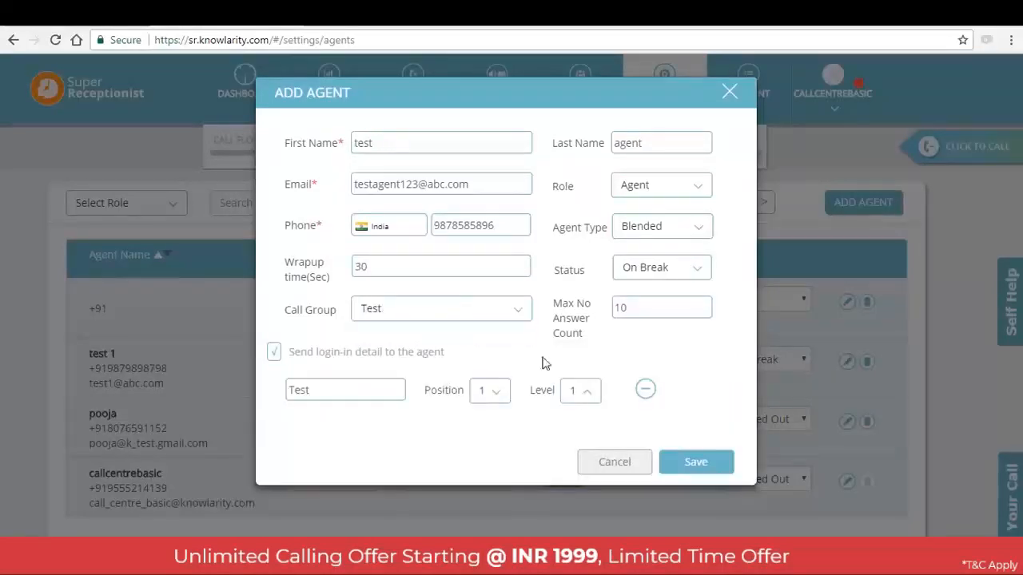
{"action": "left_click", "coordinate": [579, 398]}
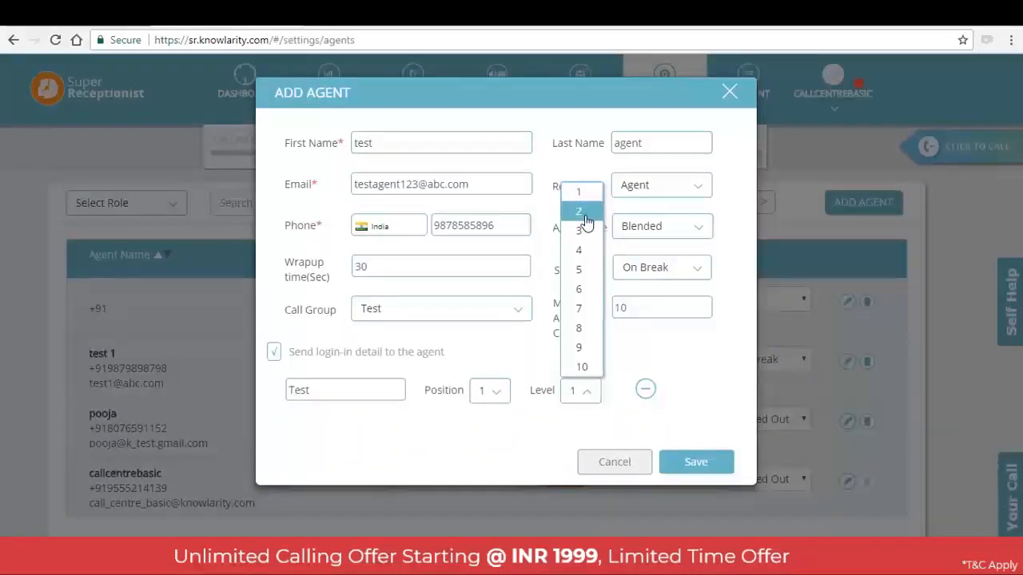
{"action": "left_click", "coordinate": [692, 360]}
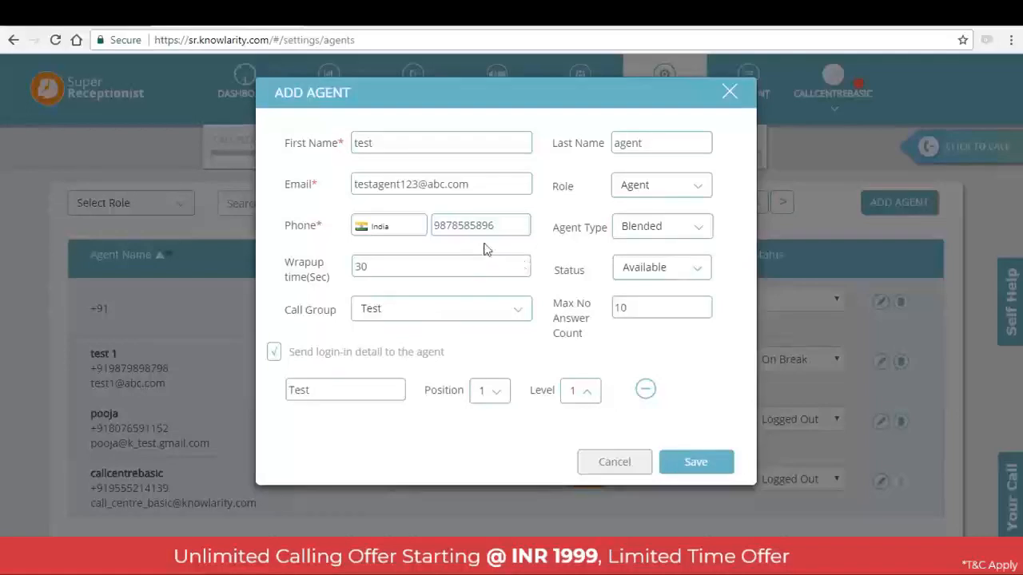
{"action": "left_click", "coordinate": [689, 472]}
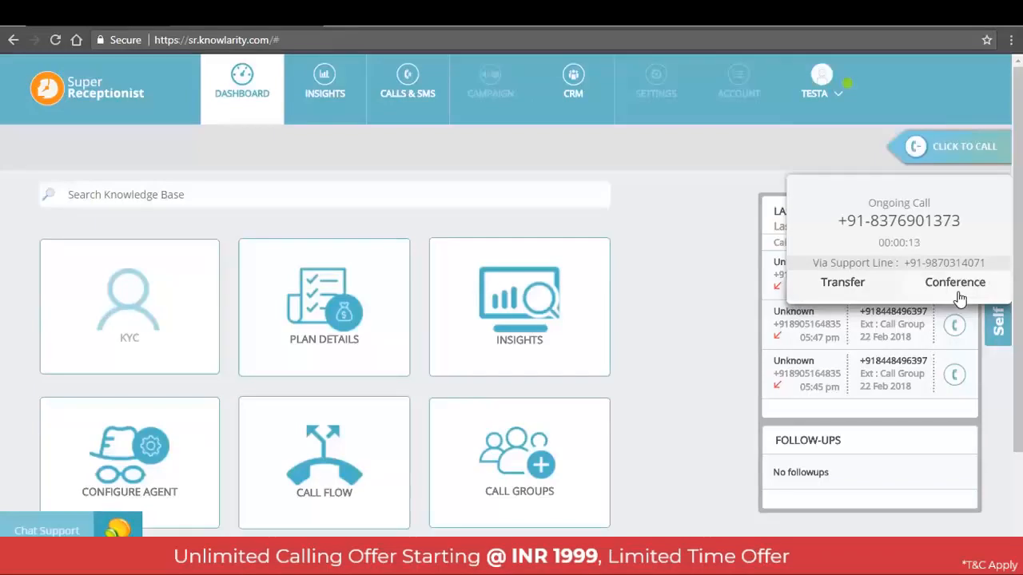
Select the second listed agent as the ongoing call's transfer target, and test agent as its conference participant
{"action": "left_click", "coordinate": [843, 284]}
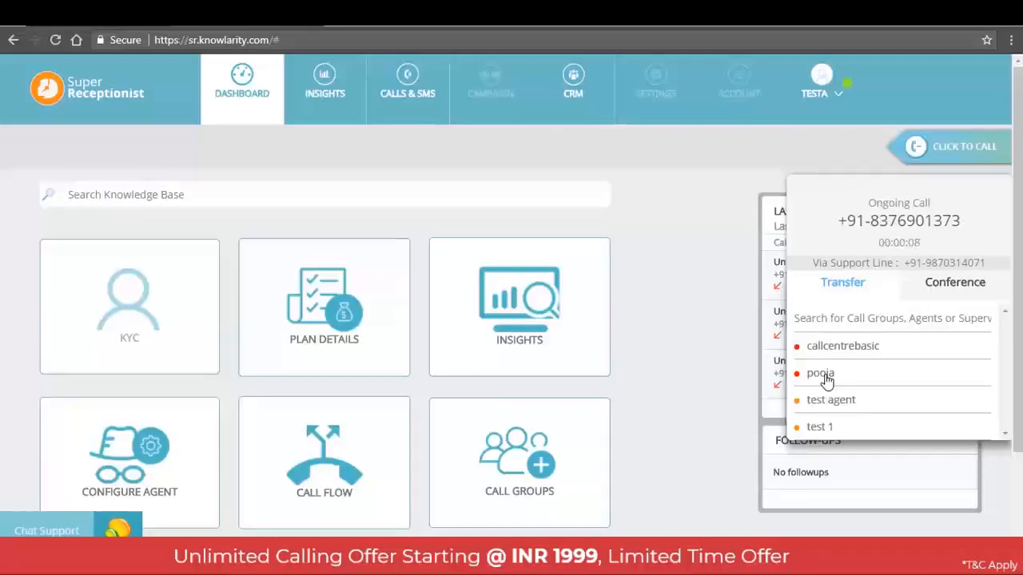
{"action": "left_click", "coordinate": [823, 376]}
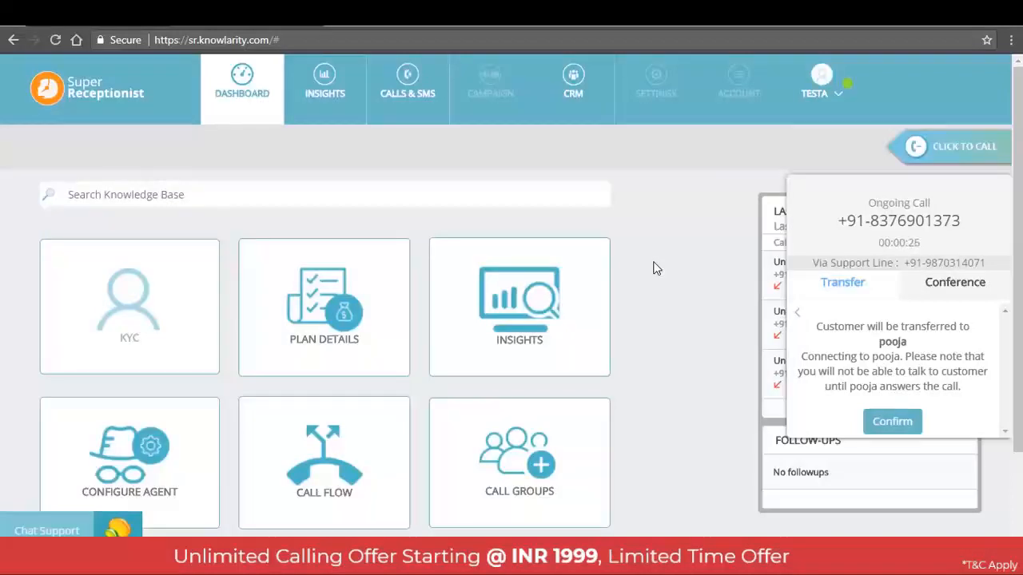
{"action": "left_click", "coordinate": [951, 285]}
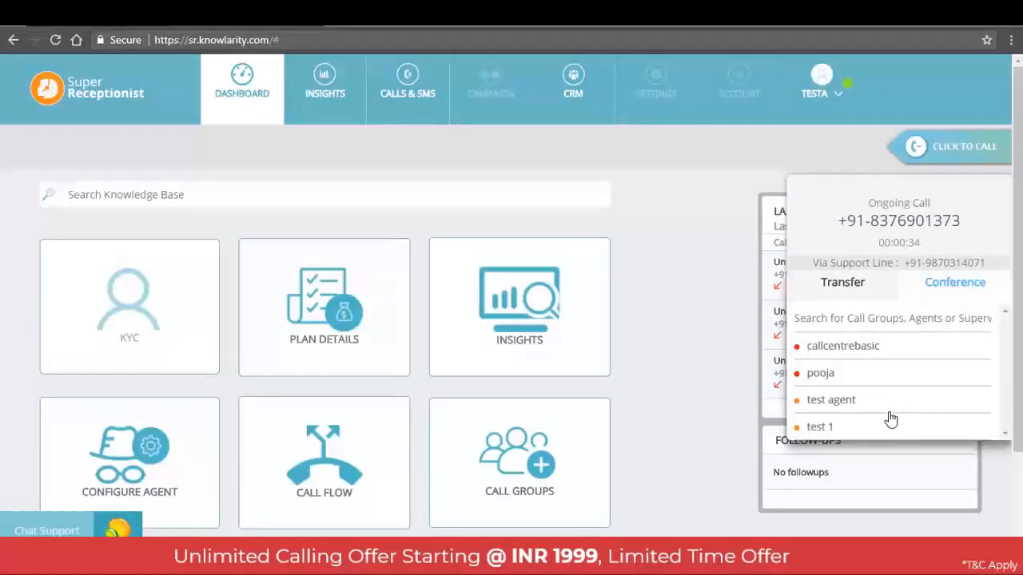
{"action": "left_click", "coordinate": [845, 406]}
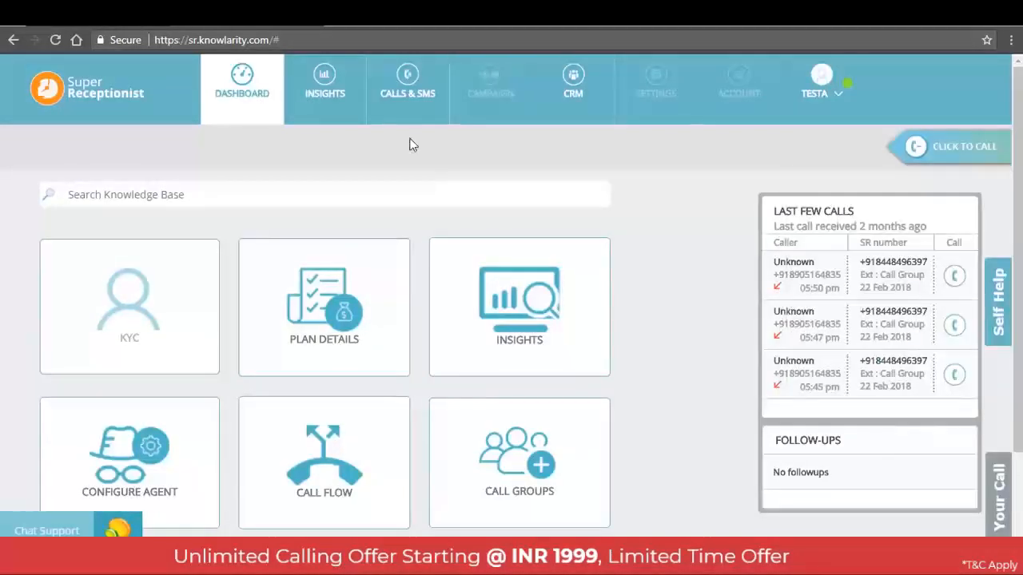
Open the call logs and look through the listed calls and their statuses
{"action": "left_click", "coordinate": [401, 98]}
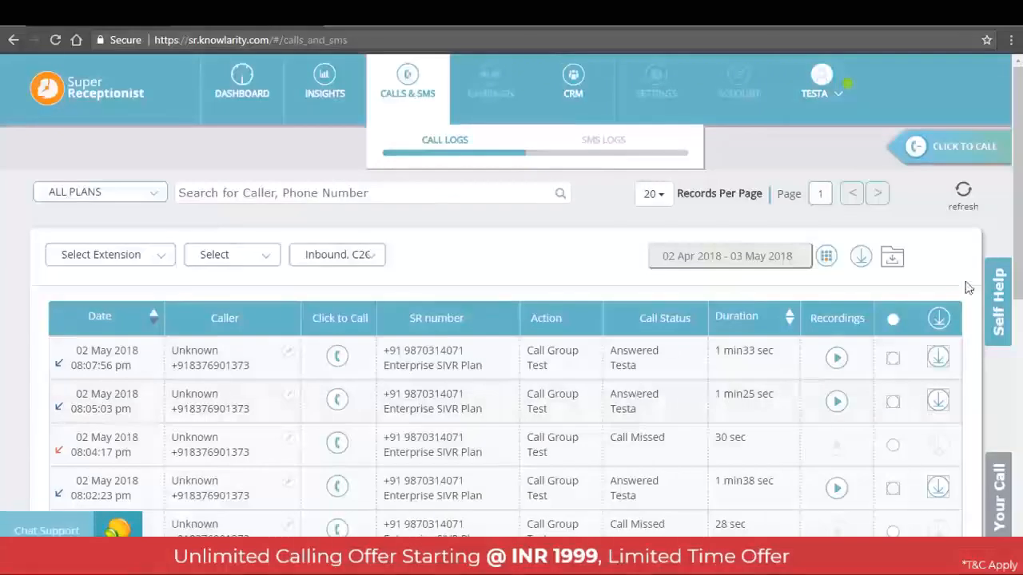
{"action": "scroll", "coordinate": [635, 391], "scroll_direction": "down", "scroll_amount": 1}
{"action": "scroll", "coordinate": [511, 351], "scroll_direction": "down", "scroll_amount": 5}
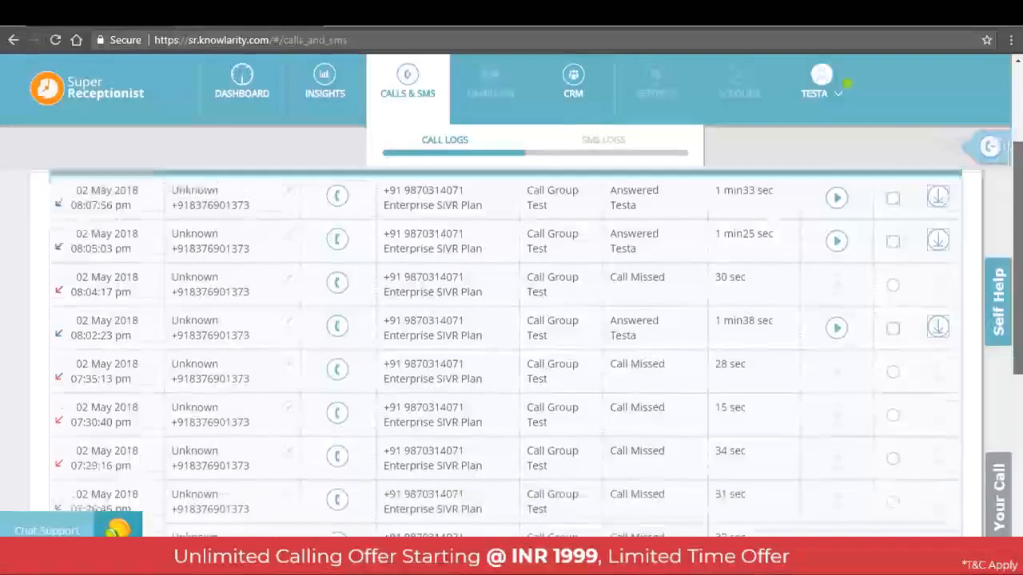
{"action": "left_click_drag", "start_coordinate": [1019, 385], "coordinate": [1019, 193]}
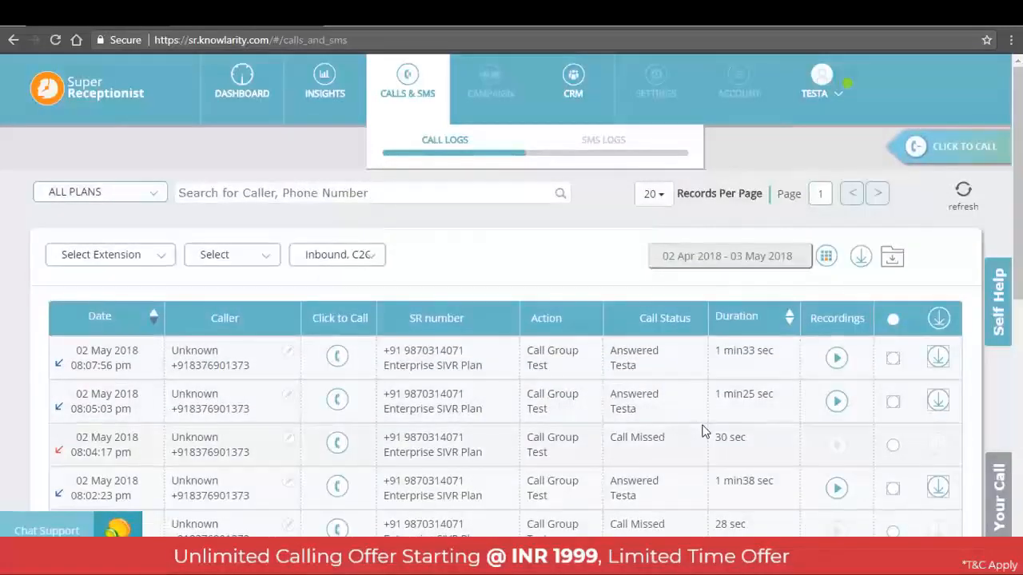
Open the recording of the 02 May 2018 08:07:56 pm call, close its player and look over the log again
{"action": "left_click", "coordinate": [839, 359]}
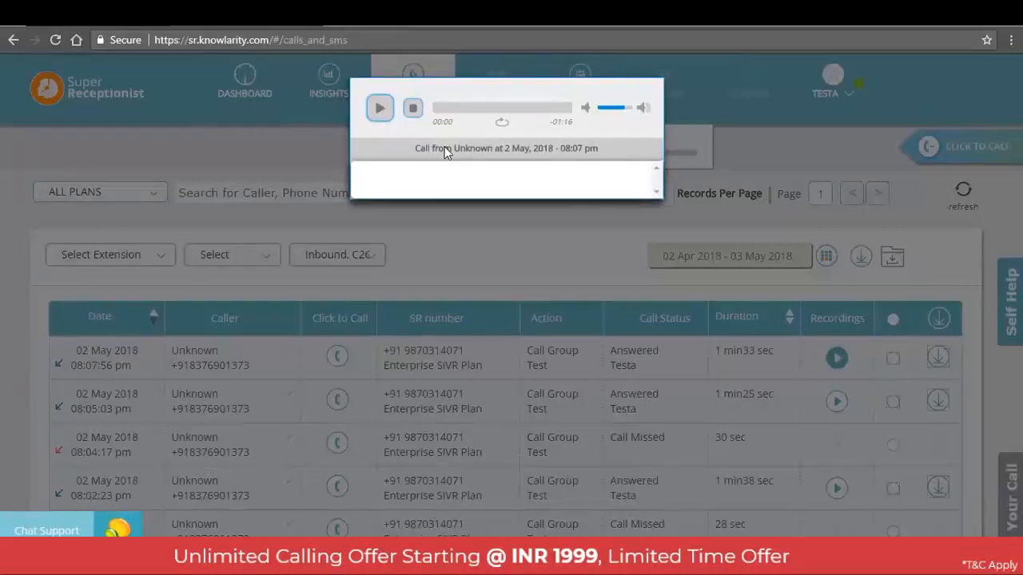
{"action": "left_click", "coordinate": [703, 193]}
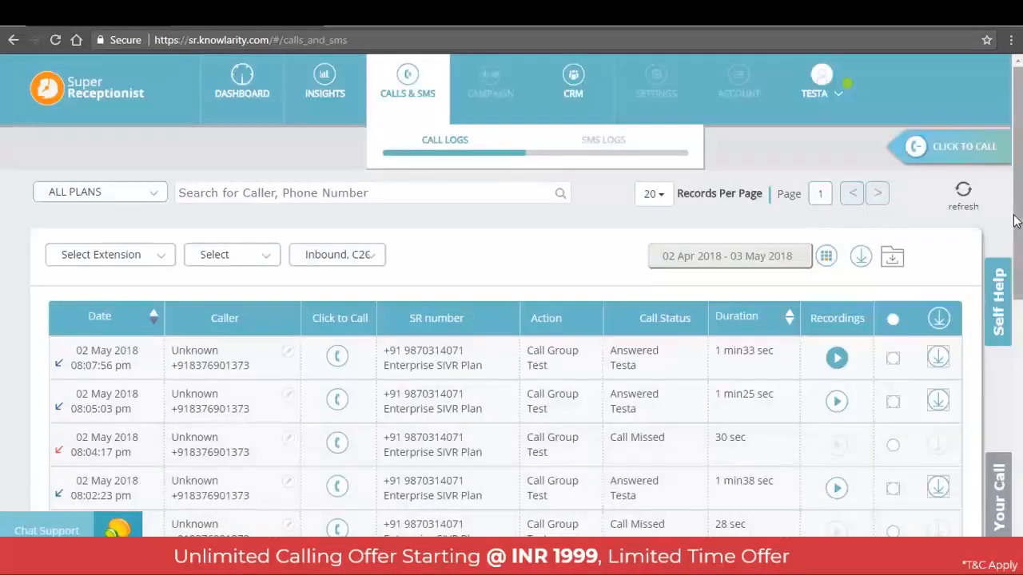
{"action": "scroll", "coordinate": [1012, 236], "scroll_direction": "down", "scroll_amount": 3}
{"action": "scroll", "coordinate": [877, 231], "scroll_direction": "up", "scroll_amount": 5}
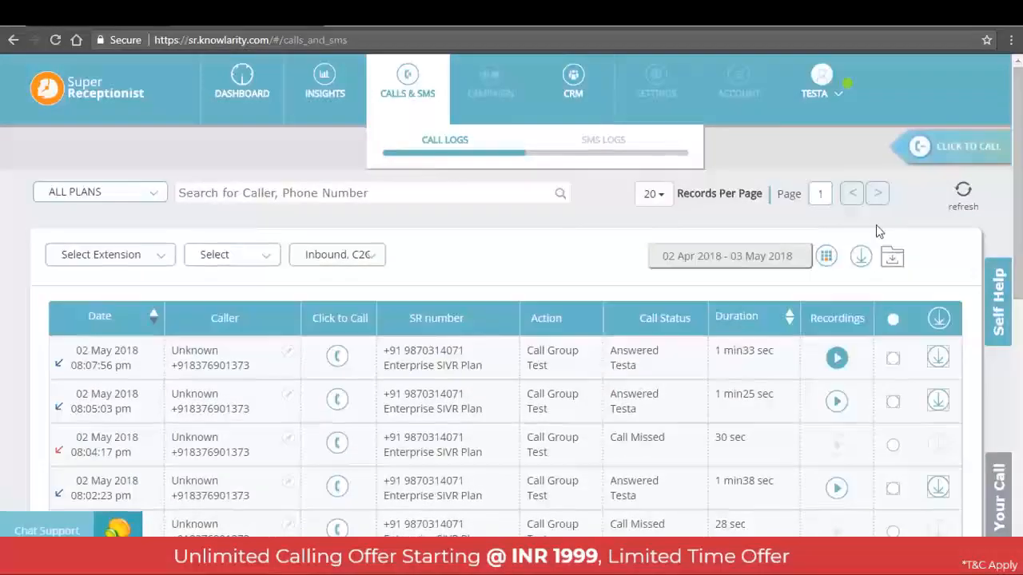
Filter the call logs to the date range 02 April 2018 to 02 May 2018
{"action": "left_click", "coordinate": [826, 255]}
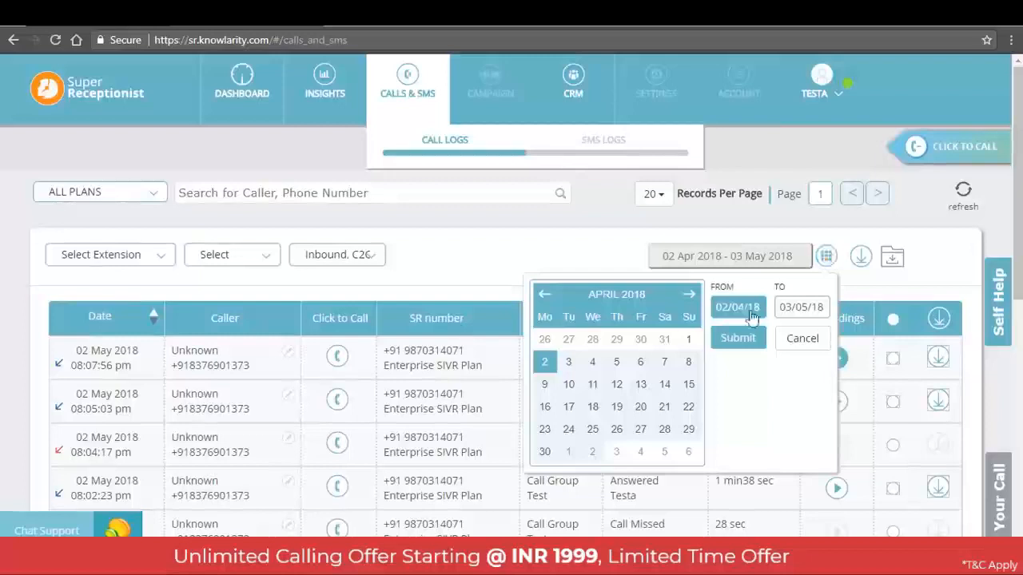
{"action": "left_click", "coordinate": [547, 364]}
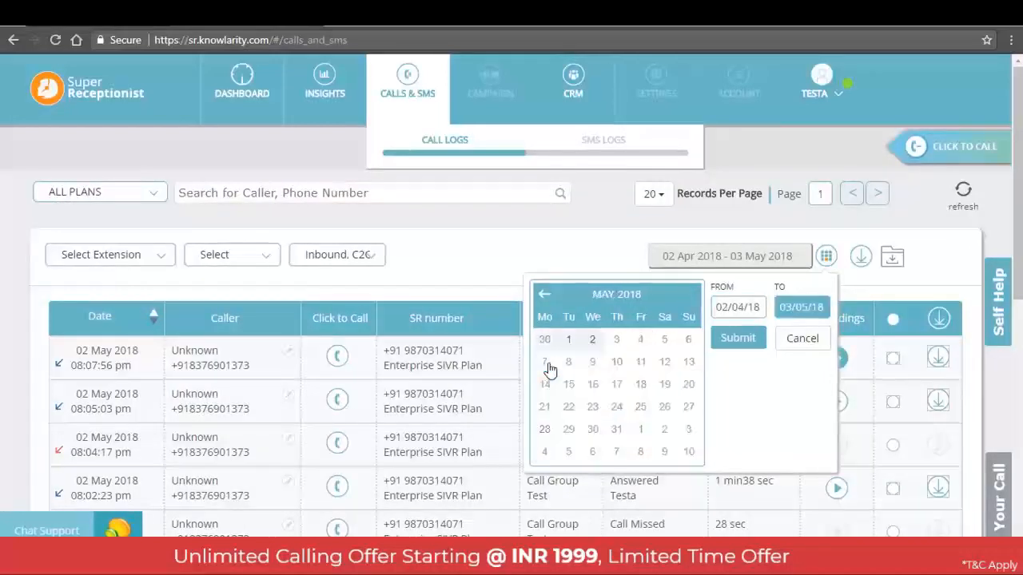
{"action": "left_click", "coordinate": [593, 342]}
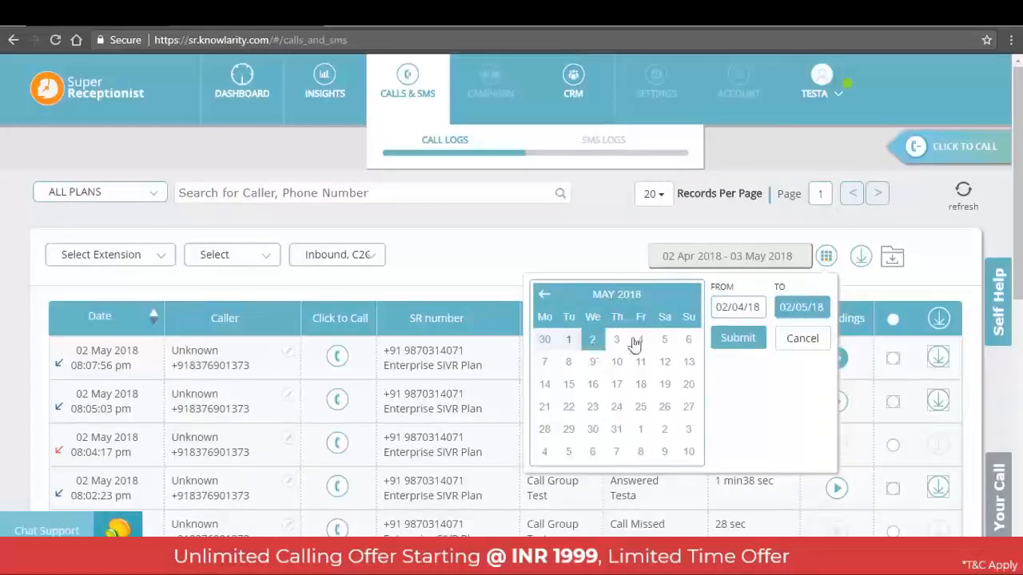
{"action": "left_click", "coordinate": [738, 338]}
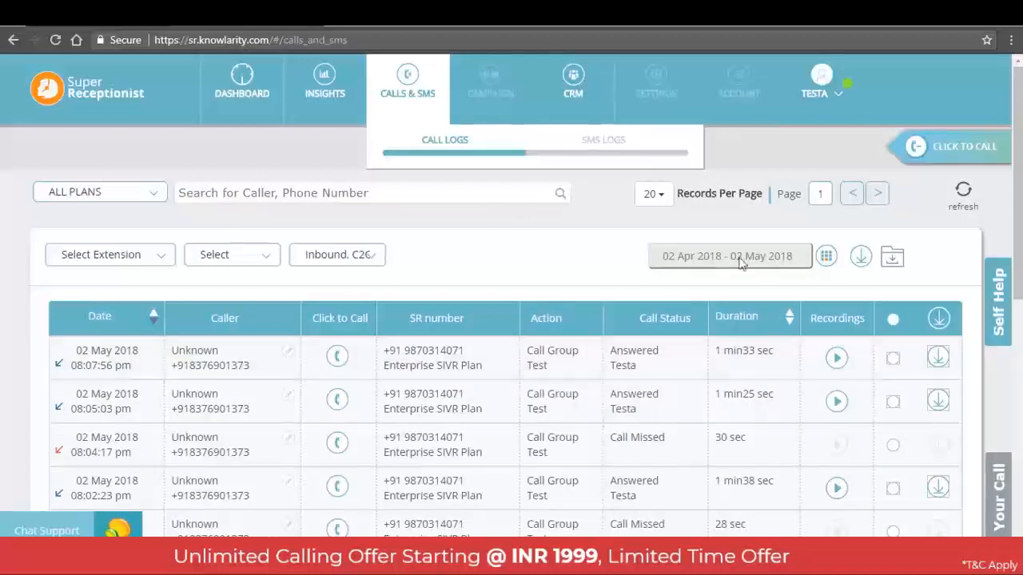
Narrow the call logs to the single day 02 May 2018 by changing the range's start date
{"action": "left_click", "coordinate": [828, 263]}
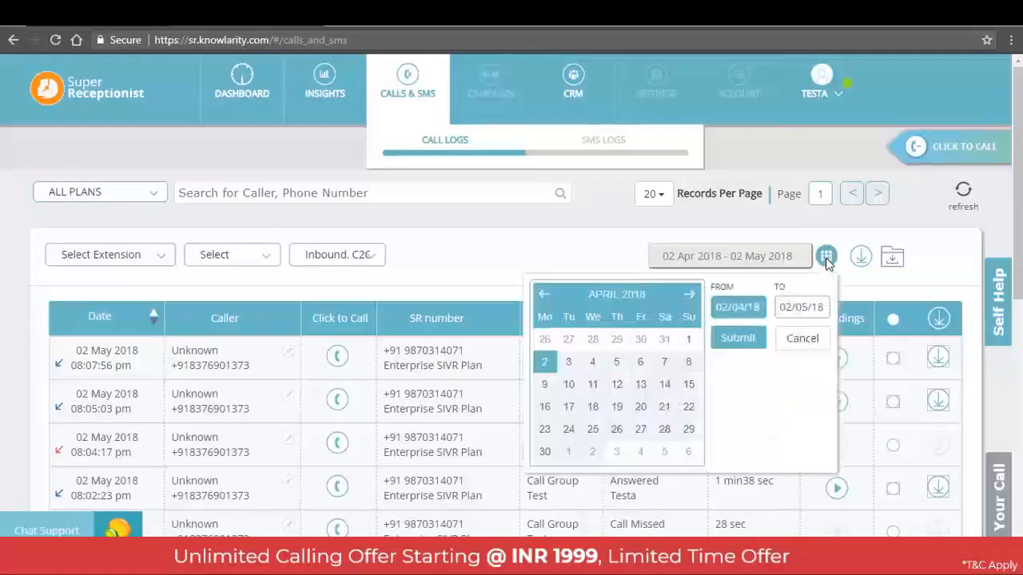
{"action": "left_click", "coordinate": [689, 295]}
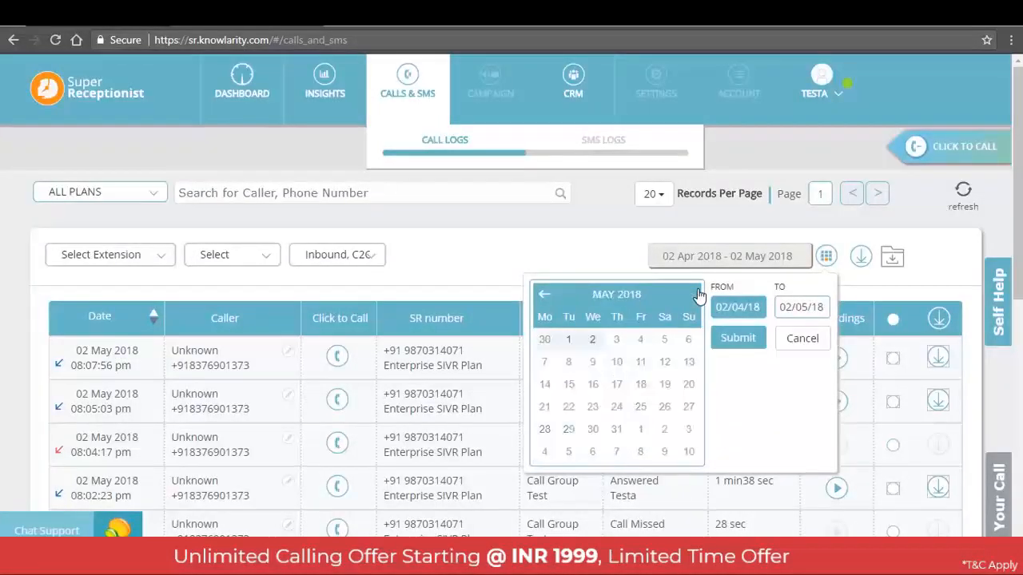
{"action": "left_click", "coordinate": [592, 343]}
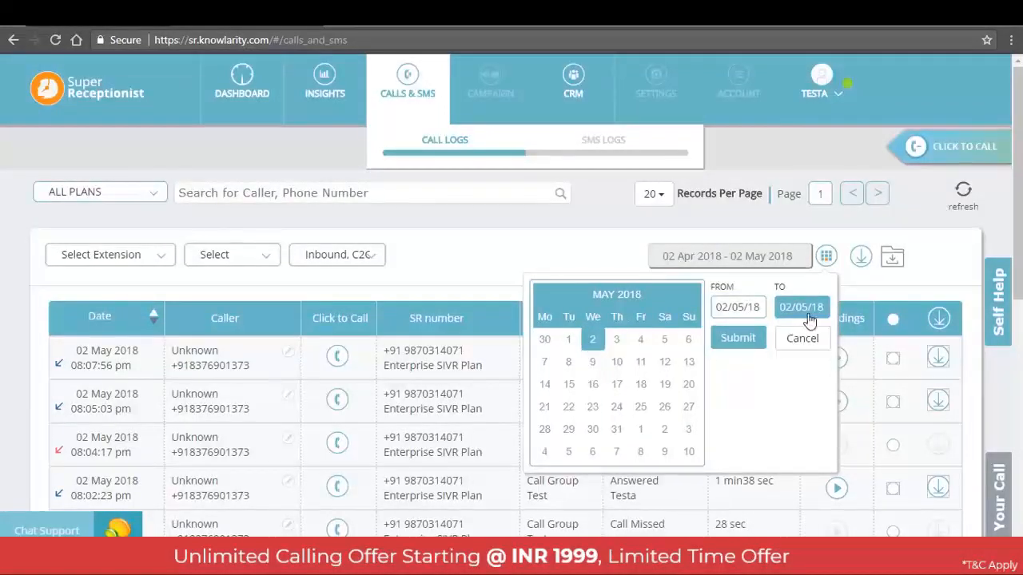
{"action": "left_click", "coordinate": [737, 338]}
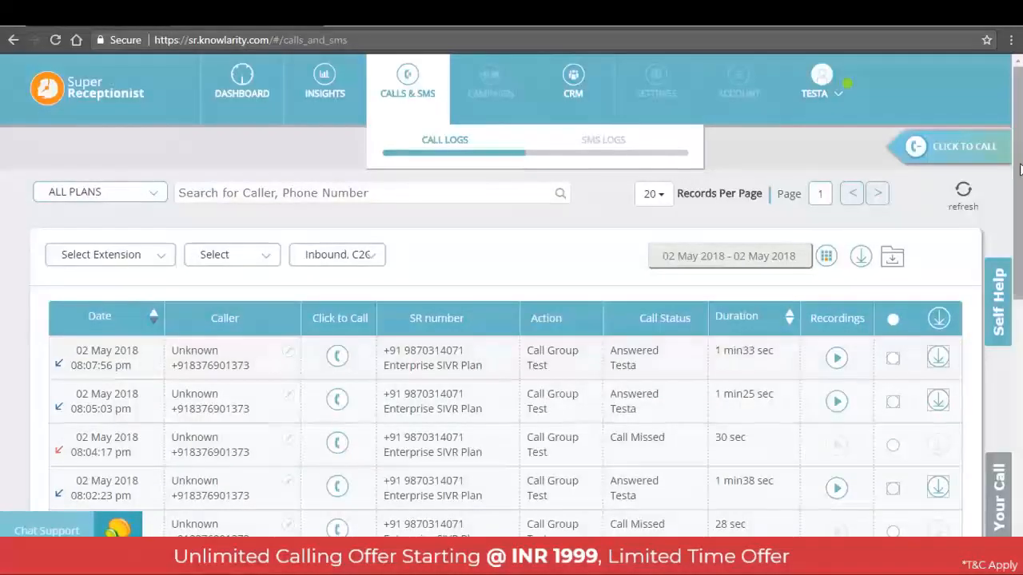
Look through the filtered call logs and download them as a .csv report
{"action": "scroll", "coordinate": [743, 350], "scroll_direction": "down", "scroll_amount": 3}
{"action": "scroll", "coordinate": [744, 350], "scroll_direction": "up", "scroll_amount": 5}
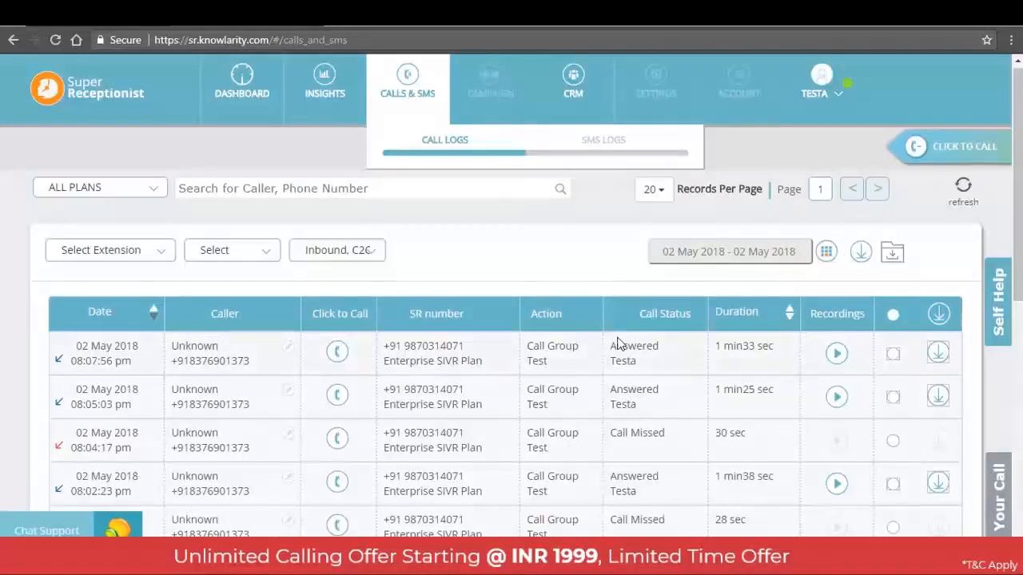
{"action": "left_click", "coordinate": [862, 253]}
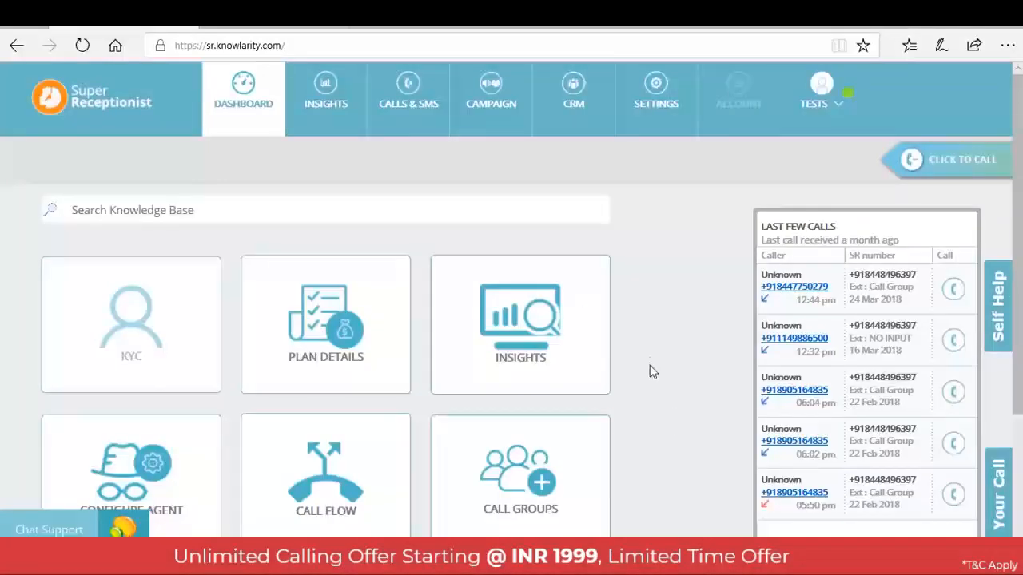
Open the live calls monitor, look over agent statuses and waiting times, and open the call action for agent testa's ongoing call
{"action": "left_click", "coordinate": [407, 118]}
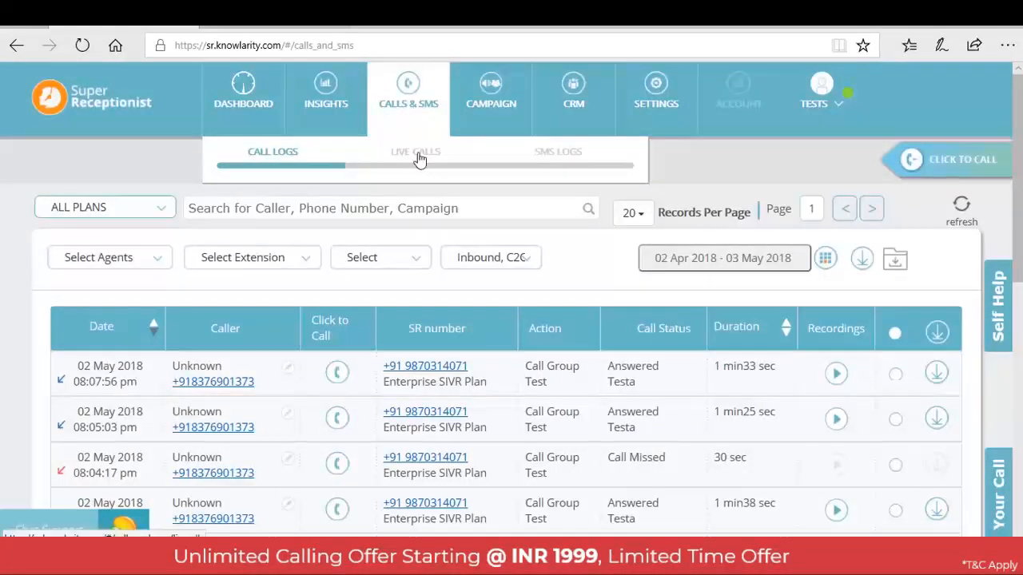
{"action": "left_click", "coordinate": [417, 157]}
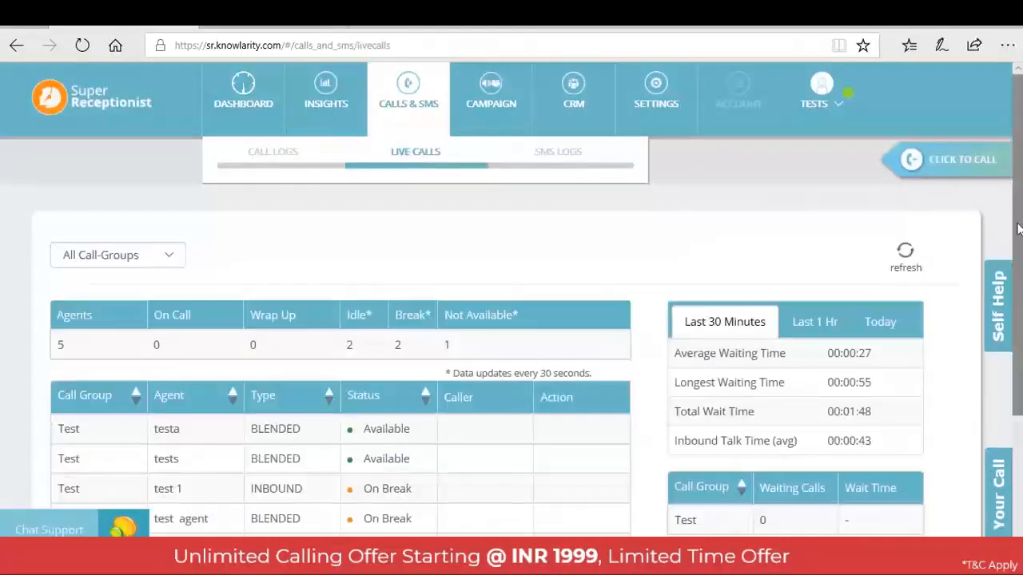
{"action": "scroll", "coordinate": [511, 307], "scroll_direction": "down", "scroll_amount": 2}
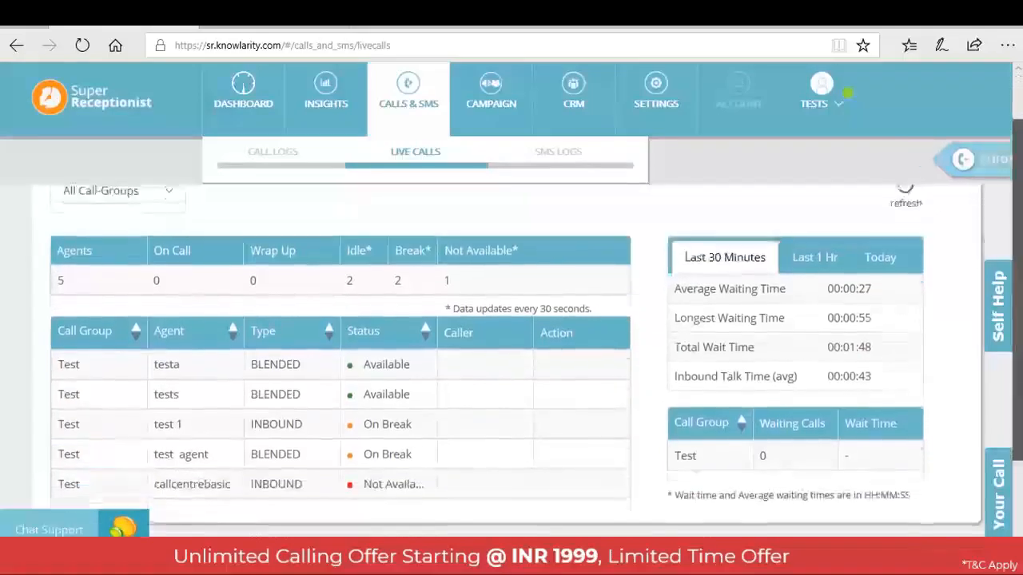
{"action": "left_click_drag", "start_coordinate": [1021, 318], "coordinate": [1022, 310]}
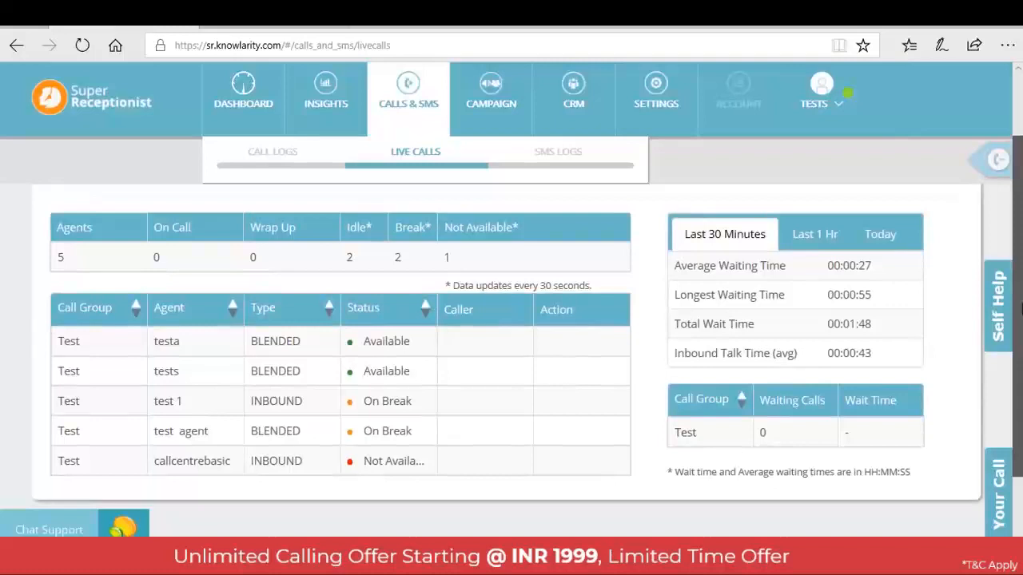
{"action": "left_click_drag", "start_coordinate": [1020, 310], "coordinate": [1019, 240]}
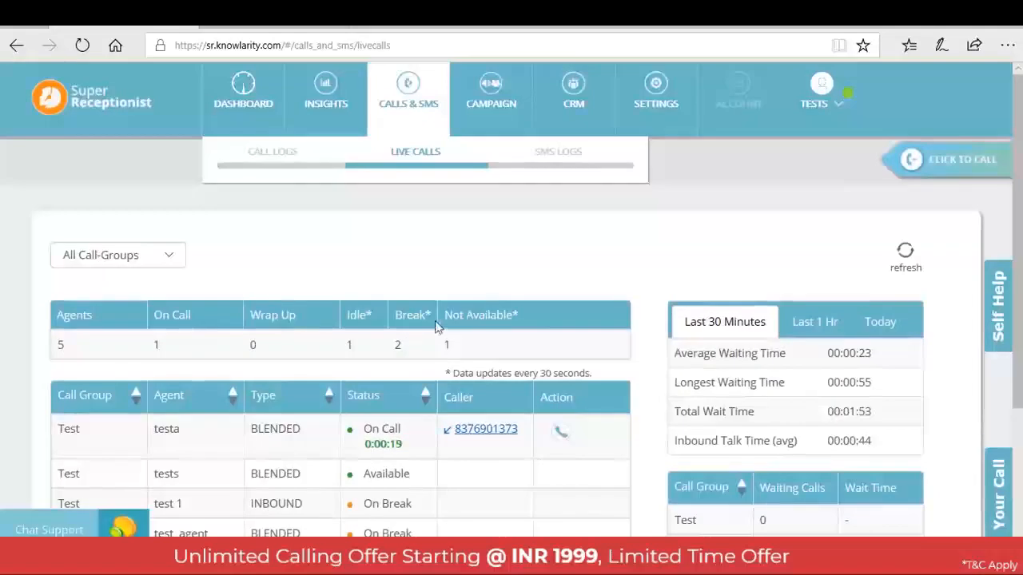
{"action": "mouse_move", "coordinate": [456, 320]}
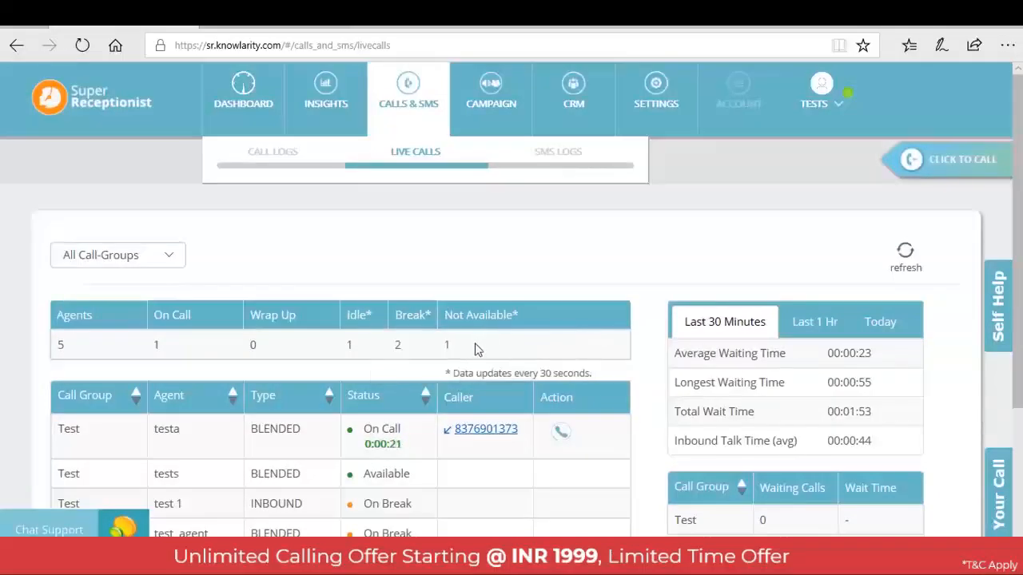
{"action": "left_click", "coordinate": [562, 433]}
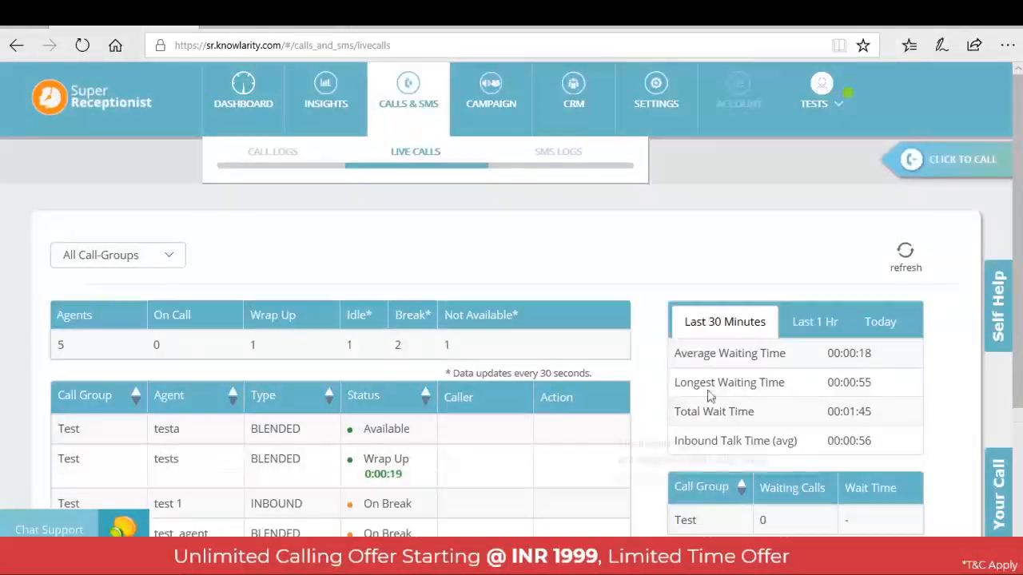
Return to the call logs and look through the latest calls, their statuses and durations
{"action": "left_click", "coordinate": [271, 153]}
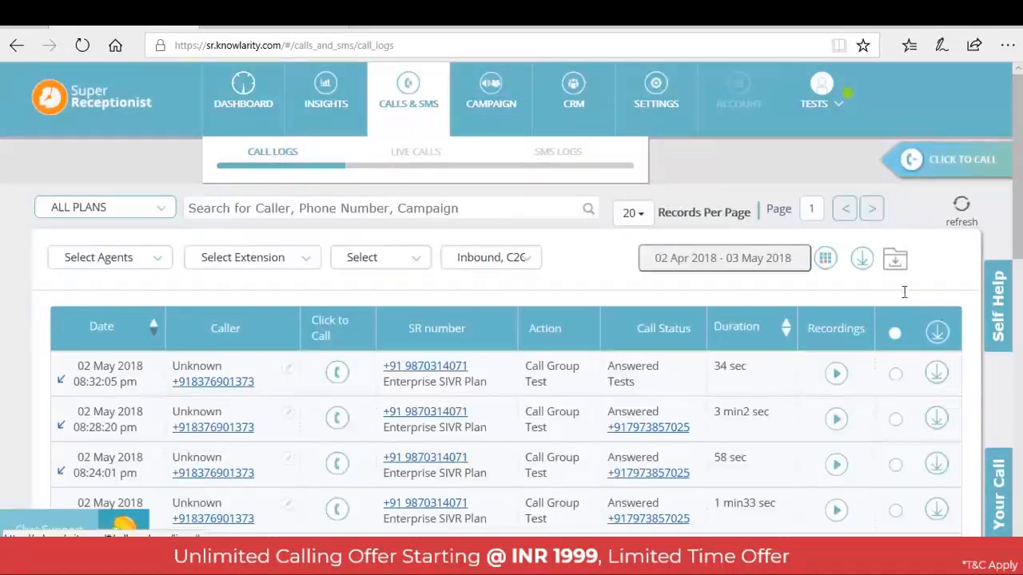
{"action": "scroll", "coordinate": [511, 360], "scroll_direction": "down", "scroll_amount": 2}
{"action": "scroll", "coordinate": [512, 359], "scroll_direction": "down", "scroll_amount": 5}
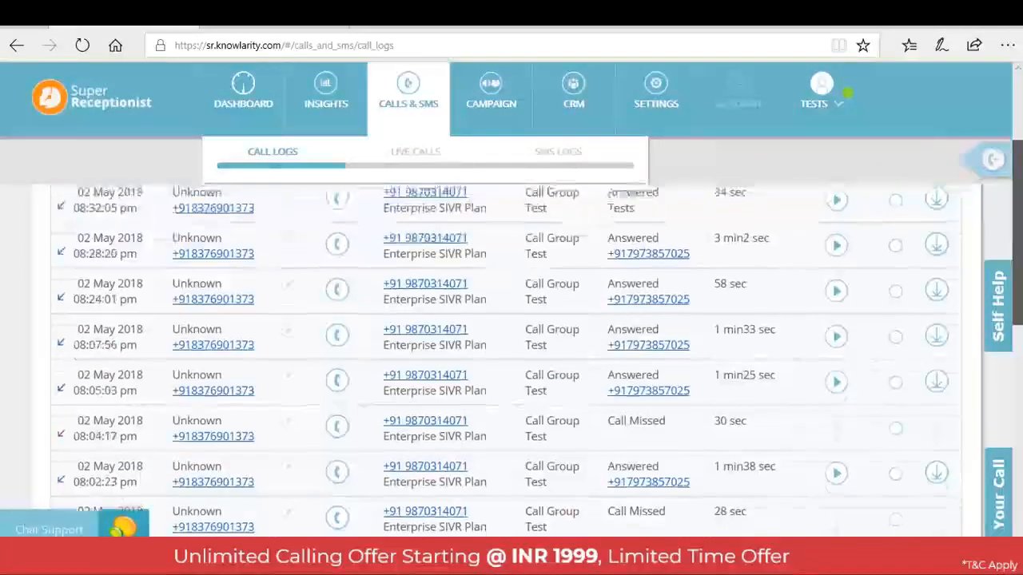
{"action": "scroll", "coordinate": [511, 360], "scroll_direction": "up", "scroll_amount": 5}
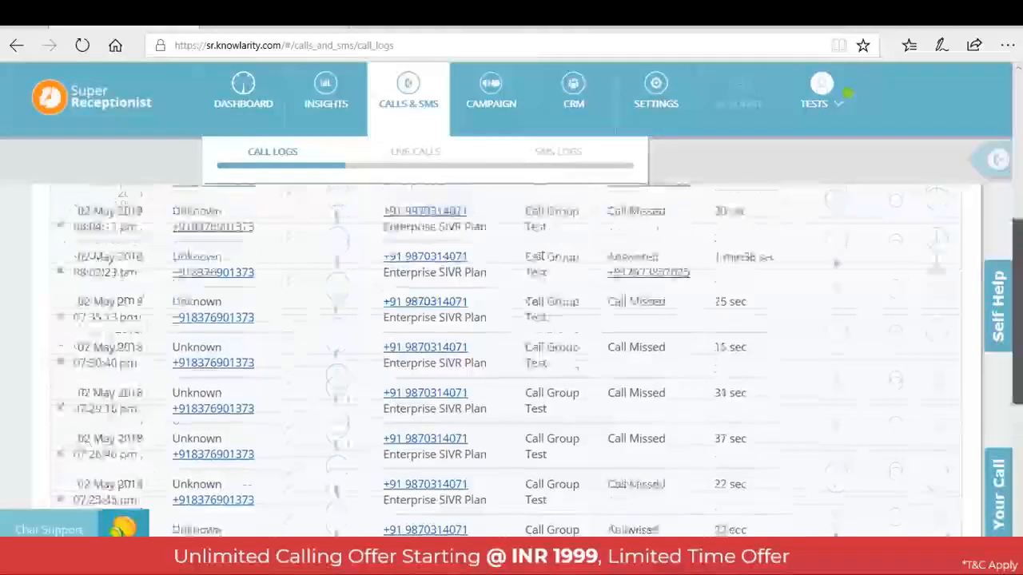
{"action": "scroll", "coordinate": [512, 360], "scroll_direction": "up", "scroll_amount": 1}
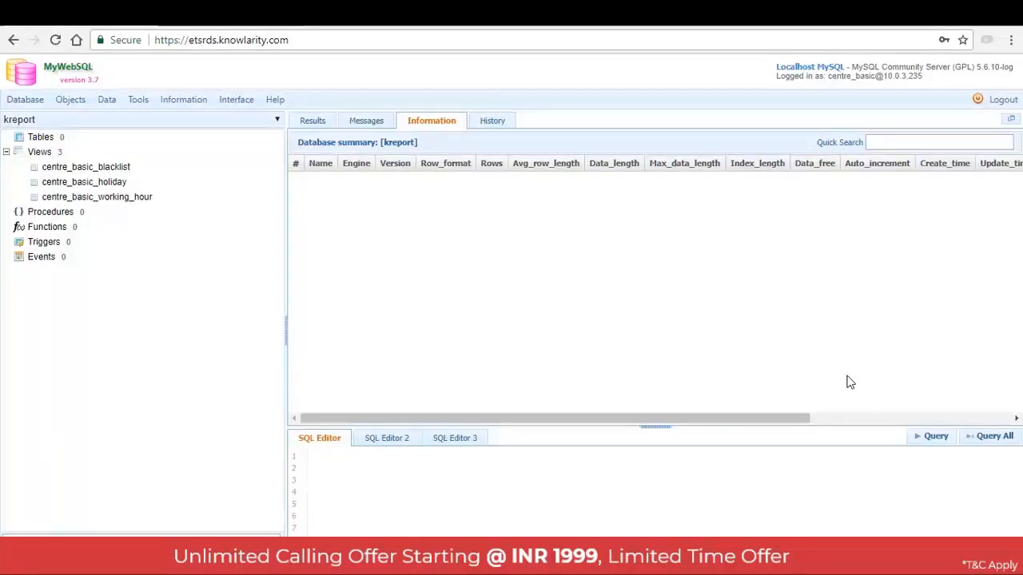
In MyWebSQL, add a record with the phone number to block to centre_basic_blacklist, save it and reload the view
{"action": "left_click", "coordinate": [77, 165]}
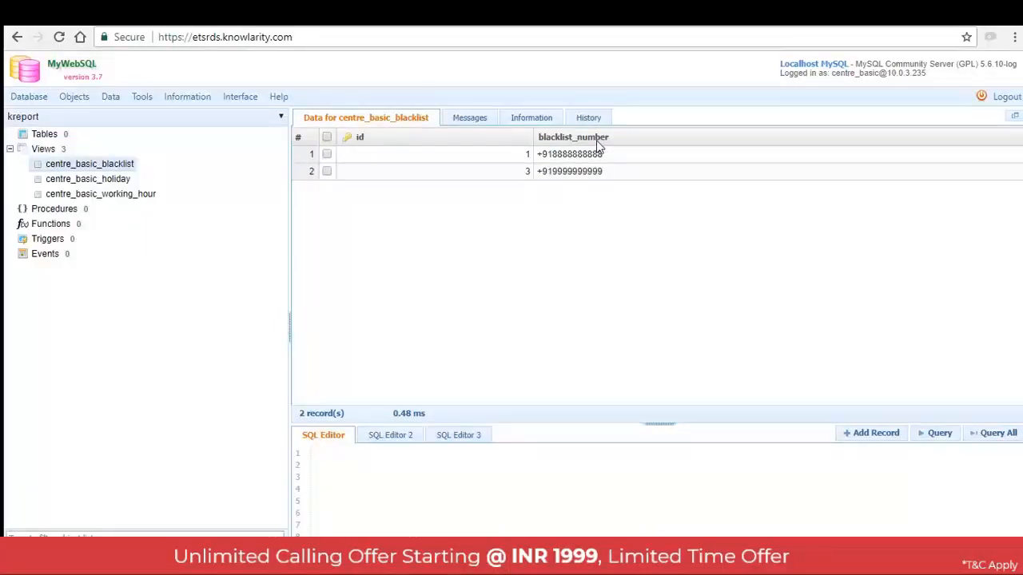
{"action": "left_click", "coordinate": [870, 438]}
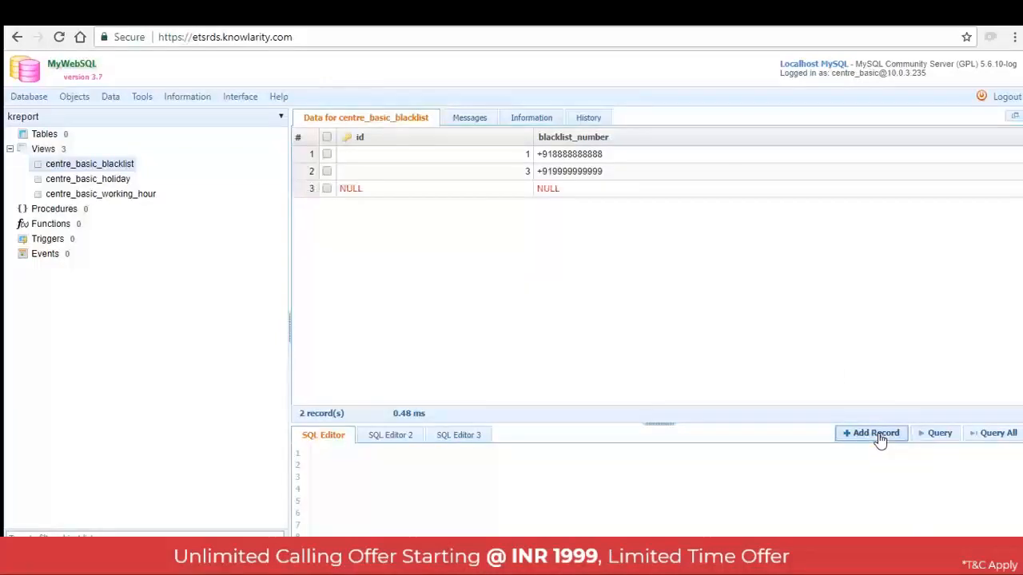
{"action": "double_click", "coordinate": [553, 190]}
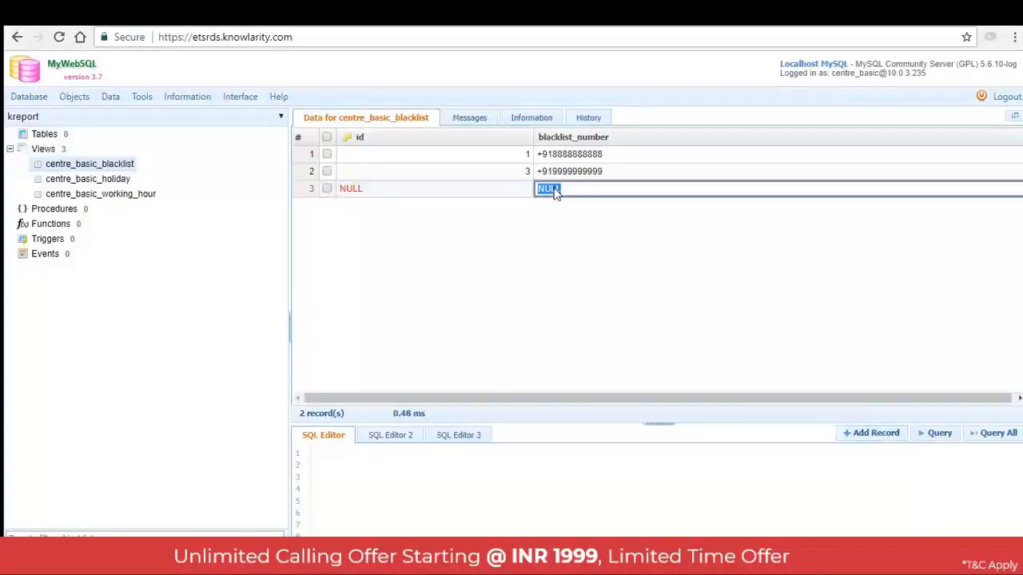
{"action": "type", "text": "+91"}
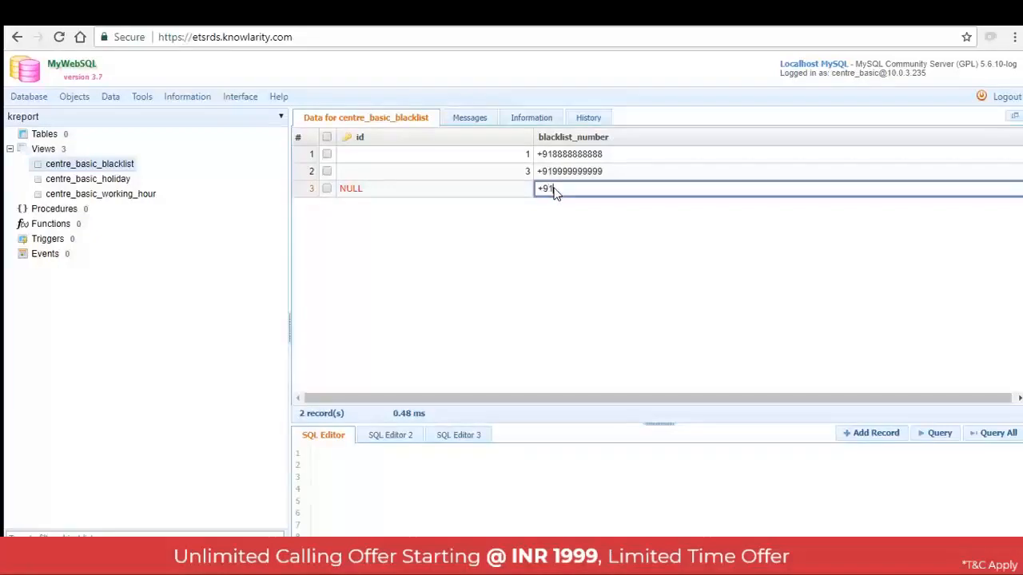
{"action": "type", "text": "7777777777"}
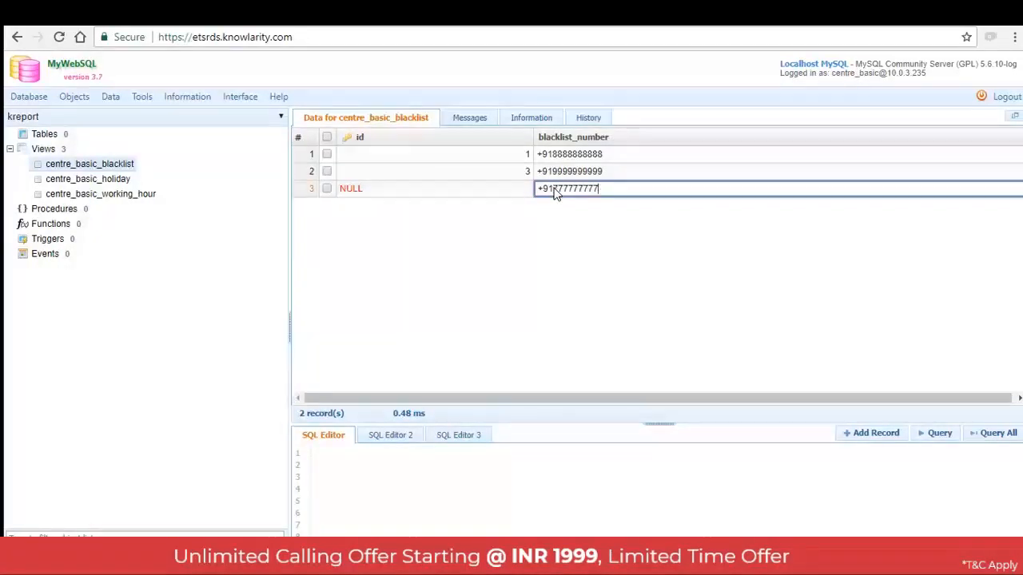
{"action": "left_click", "coordinate": [713, 304]}
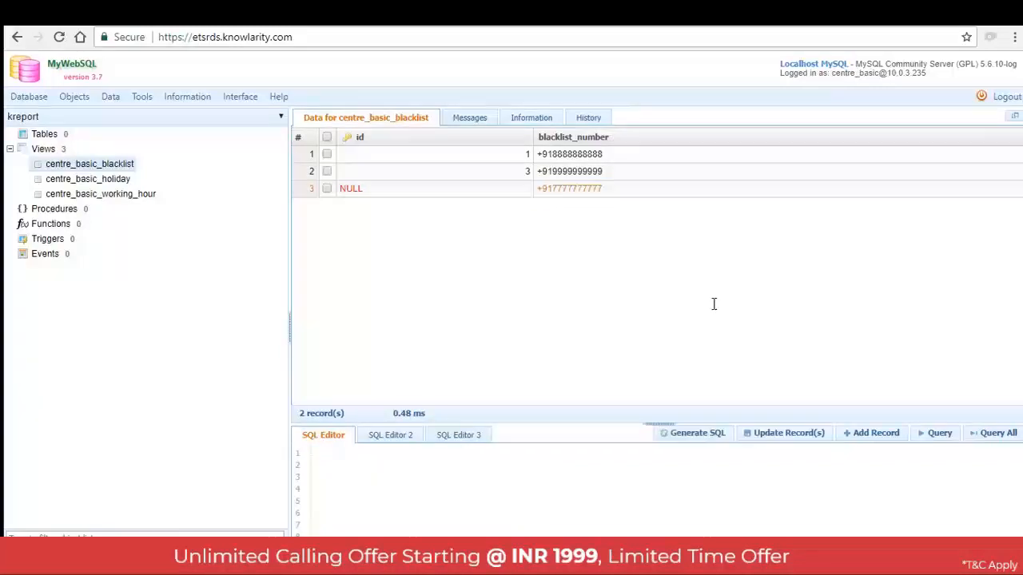
{"action": "left_click", "coordinate": [789, 435]}
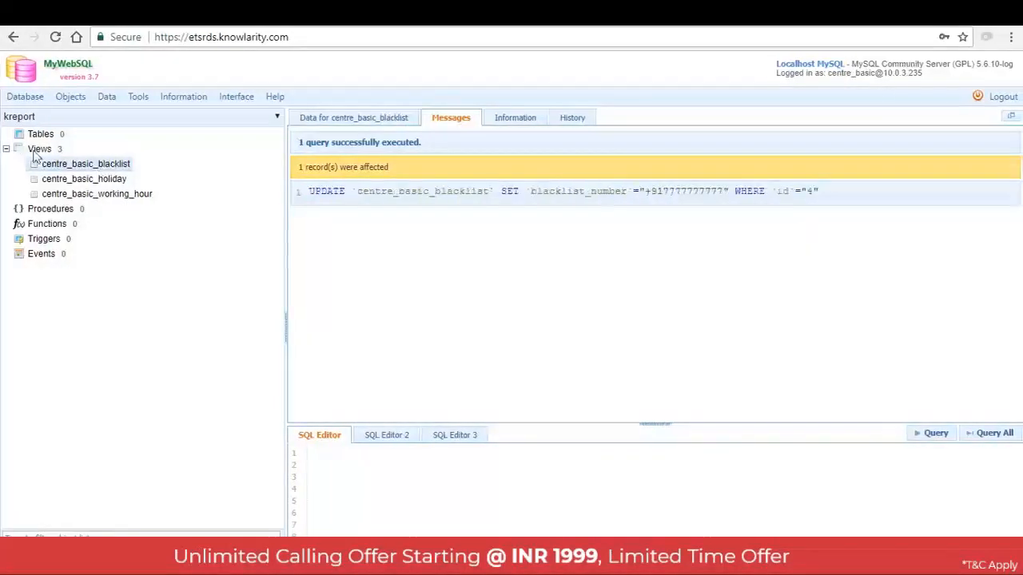
{"action": "left_click", "coordinate": [64, 166]}
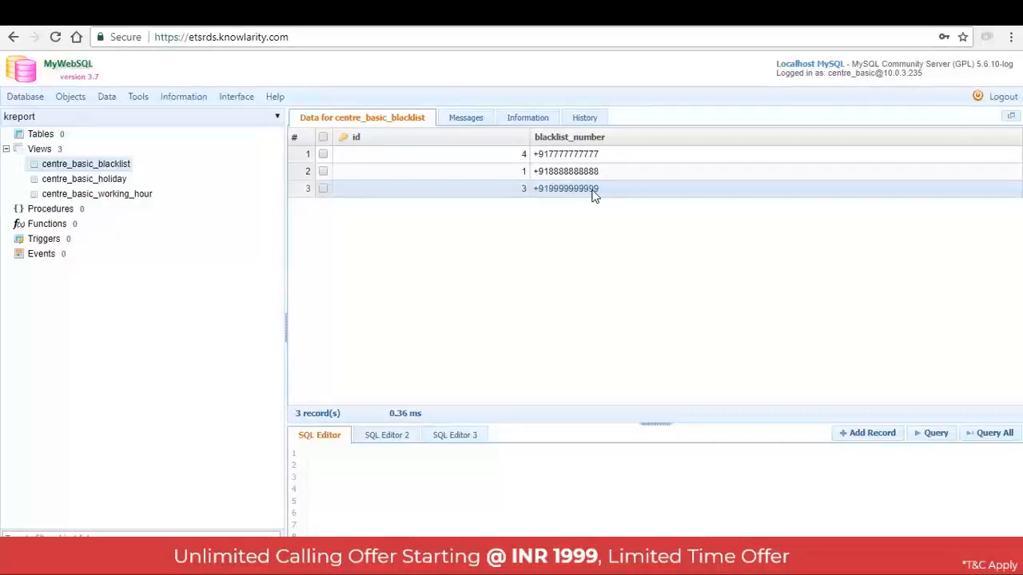
Add a record to centre_basic_holiday with date 2018-04-30 and description Diwali, and save it
{"action": "left_click", "coordinate": [110, 184]}
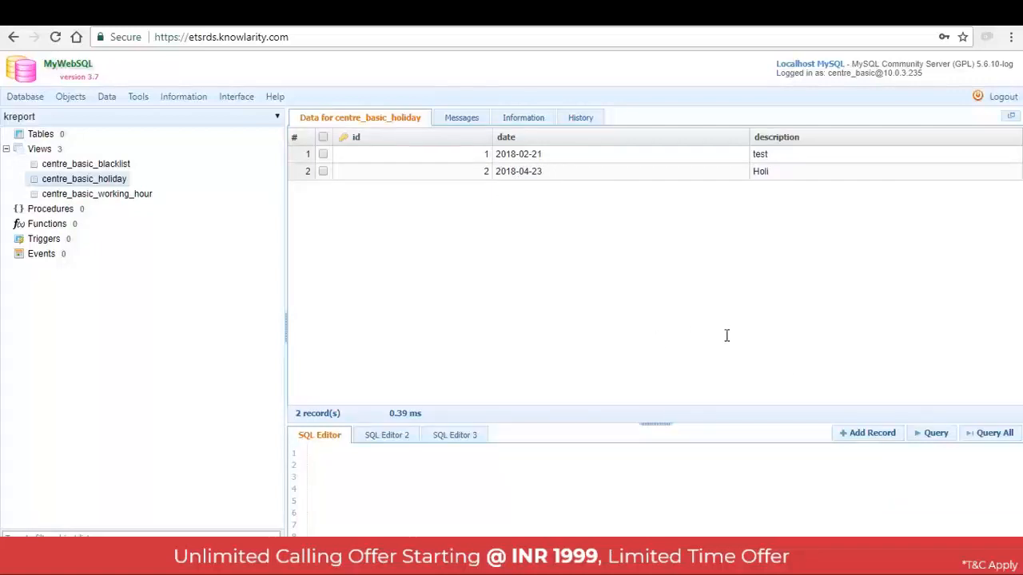
{"action": "left_click", "coordinate": [867, 434]}
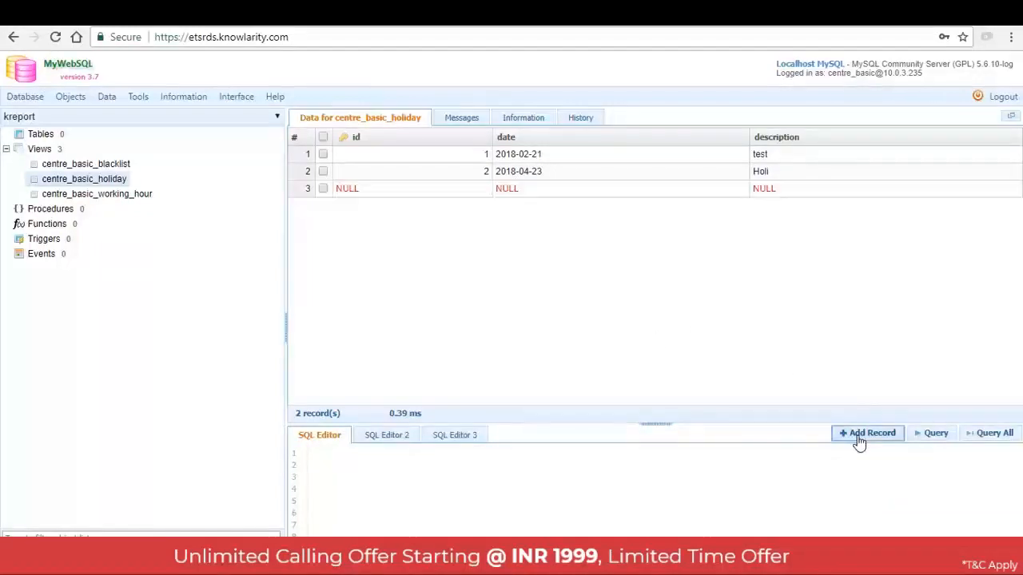
{"action": "double_click", "coordinate": [534, 192]}
{"action": "type", "text": "20"}
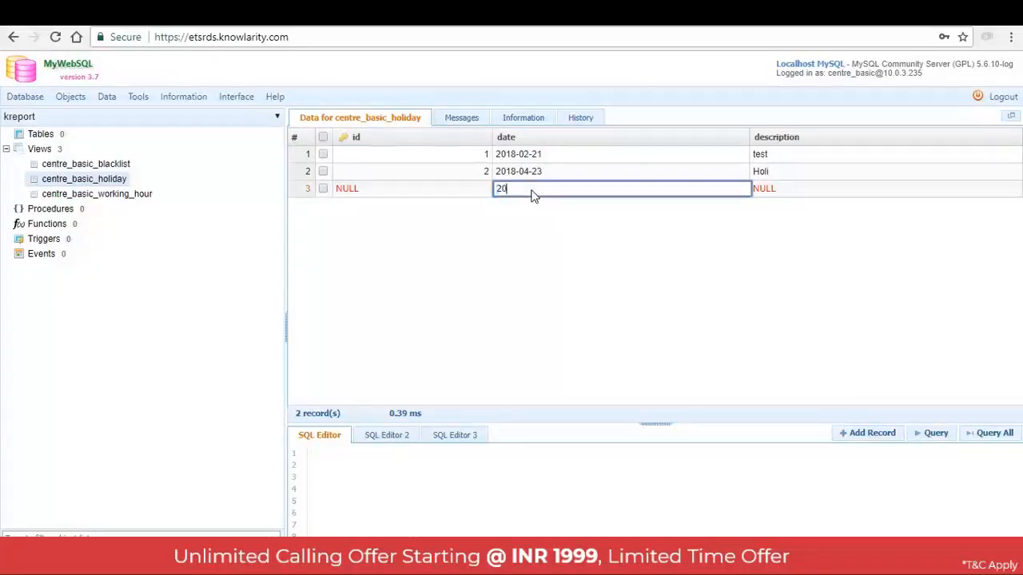
{"action": "type", "text": "18-04-30"}
{"action": "double_click", "coordinate": [808, 195]}
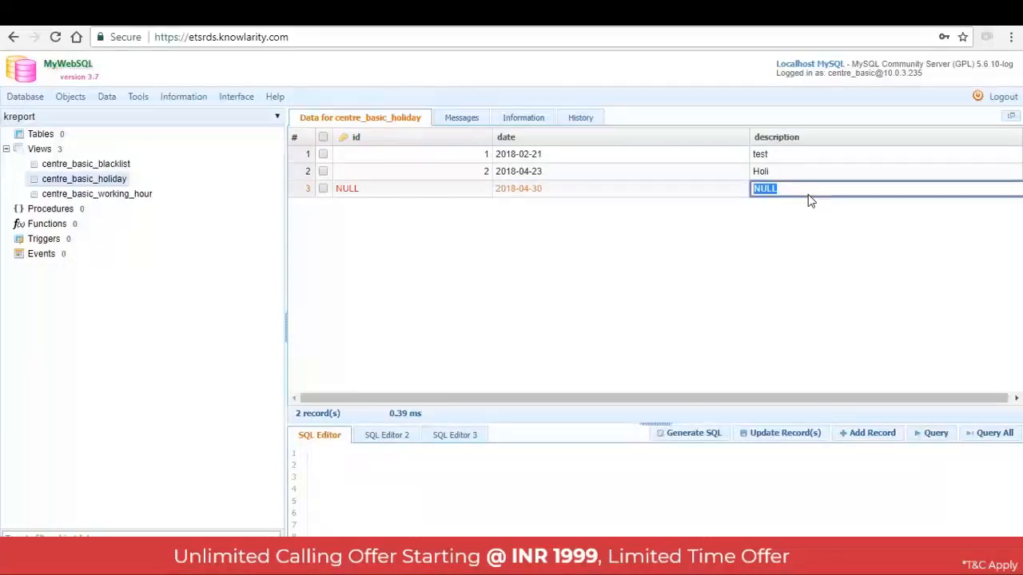
{"action": "type", "text": "Diwali"}
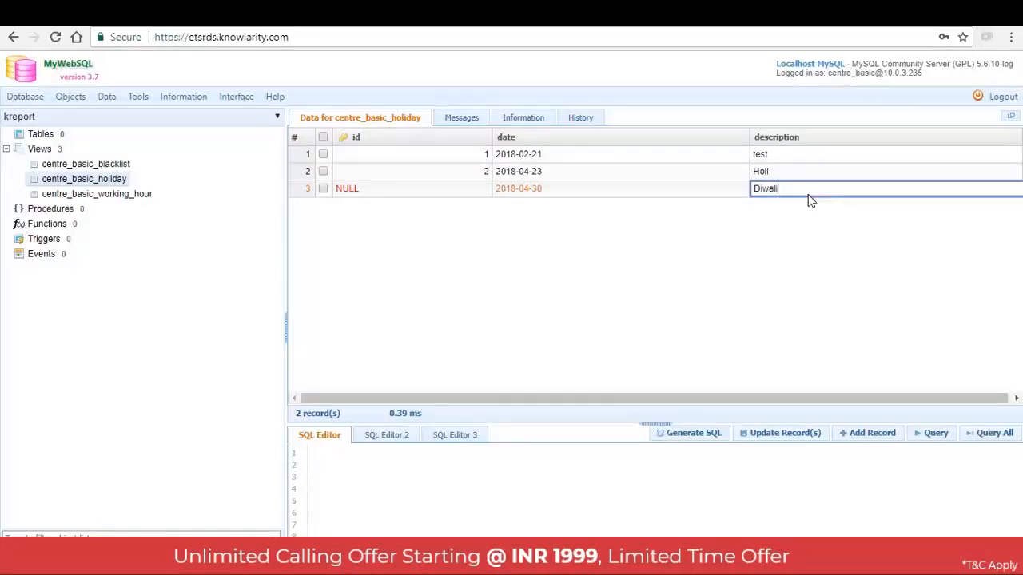
{"action": "left_click", "coordinate": [768, 314]}
{"action": "left_click", "coordinate": [760, 446]}
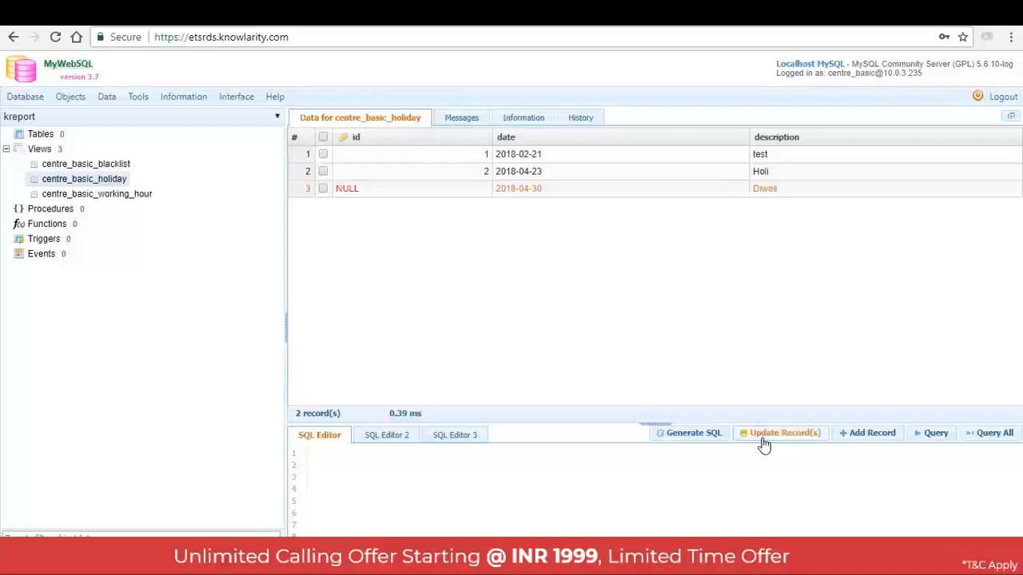
Reload the centre_basic_holiday view to check the newly saved Diwali record
{"action": "left_click", "coordinate": [111, 182]}
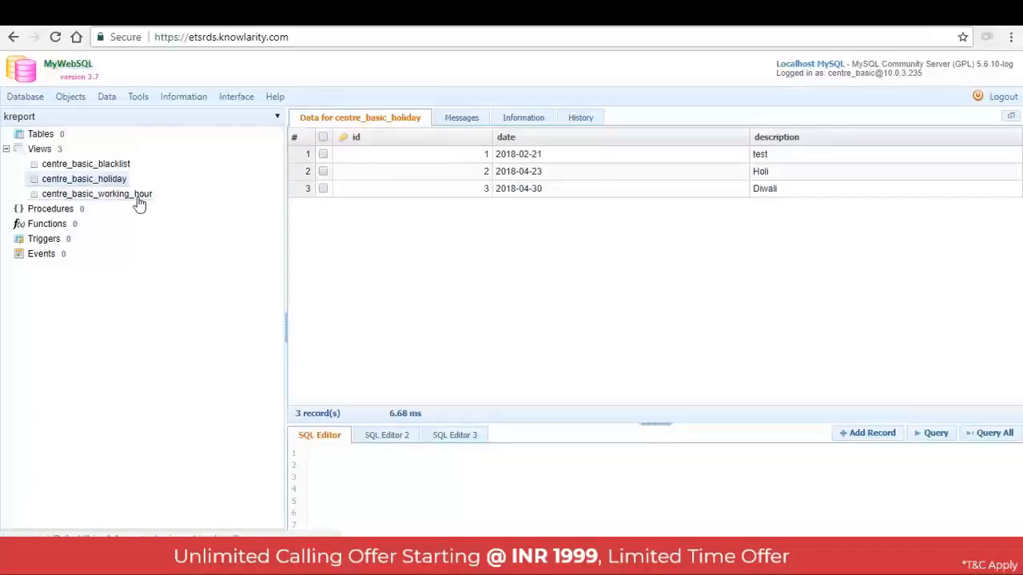
Open the centre_basic_working_hour view and set Wednesday's start_time to 09:30:00
{"action": "left_click", "coordinate": [137, 201]}
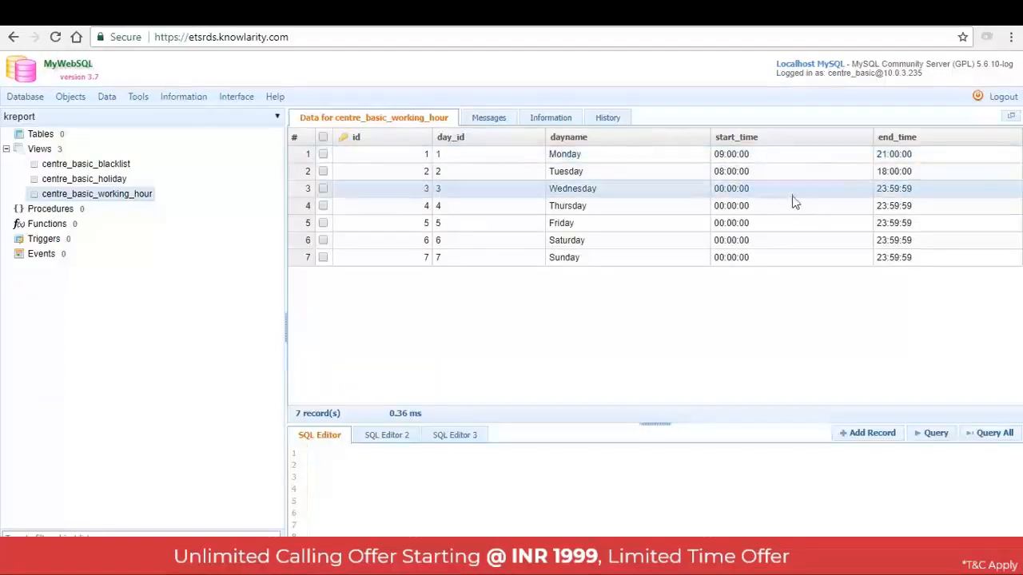
{"action": "double_click", "coordinate": [743, 190]}
{"action": "left_click", "coordinate": [726, 190]}
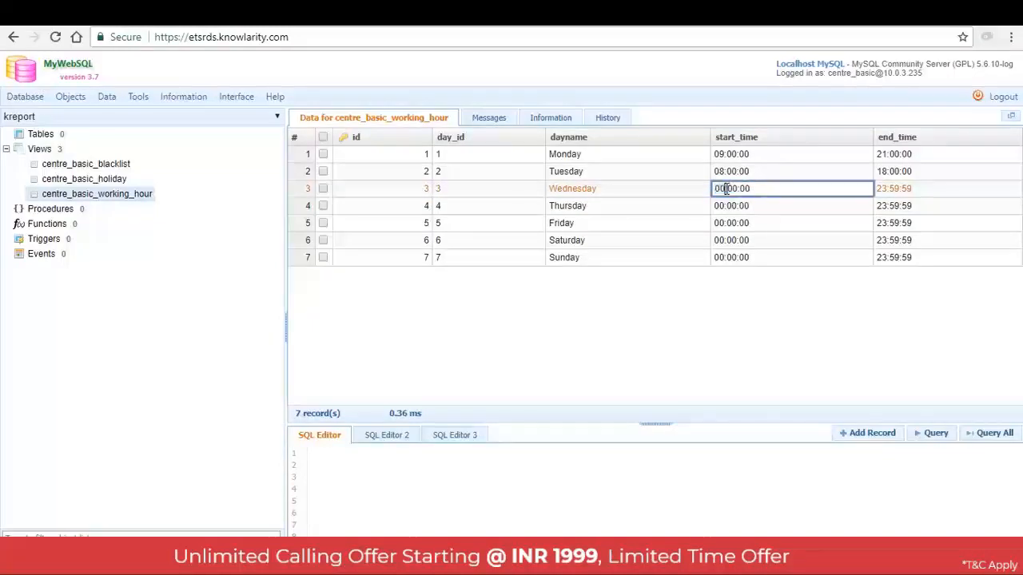
{"action": "key", "text": "BackSpace"}
{"action": "key", "text": "BackSpace"}
{"action": "type", "text": "09"}
{"action": "left_click", "coordinate": [734, 190]}
{"action": "key", "text": "BackSpace"}
{"action": "type", "text": "3"}
Set Wednesday's end_time to 19:30:00, saving the updated record and reloading the working hours view
{"action": "left_click", "coordinate": [894, 190]}
{"action": "left_click", "coordinate": [894, 190]}
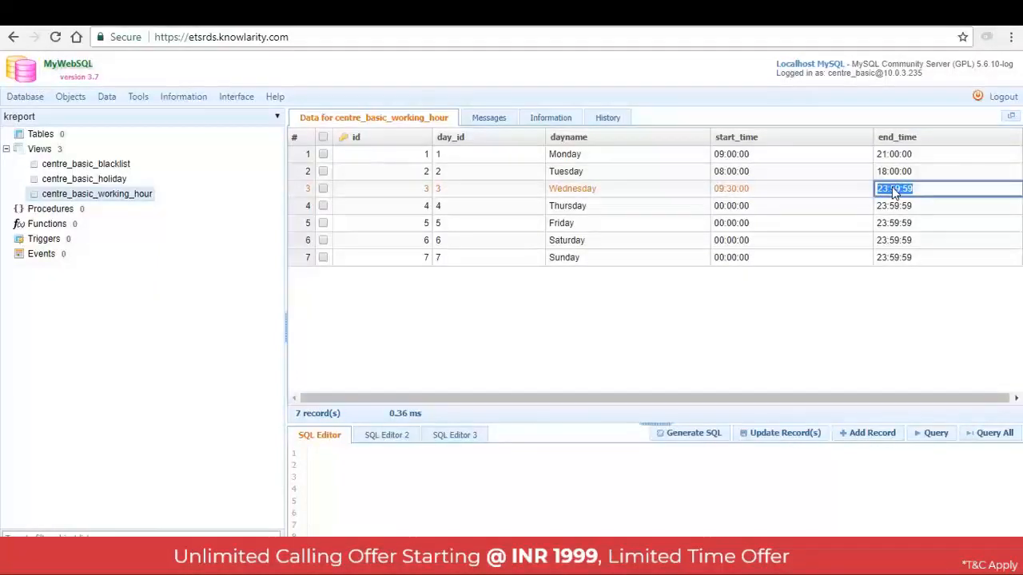
{"action": "key", "text": "BackSpace"}
{"action": "type", "text": "19:30:00"}
{"action": "left_click", "coordinate": [753, 304]}
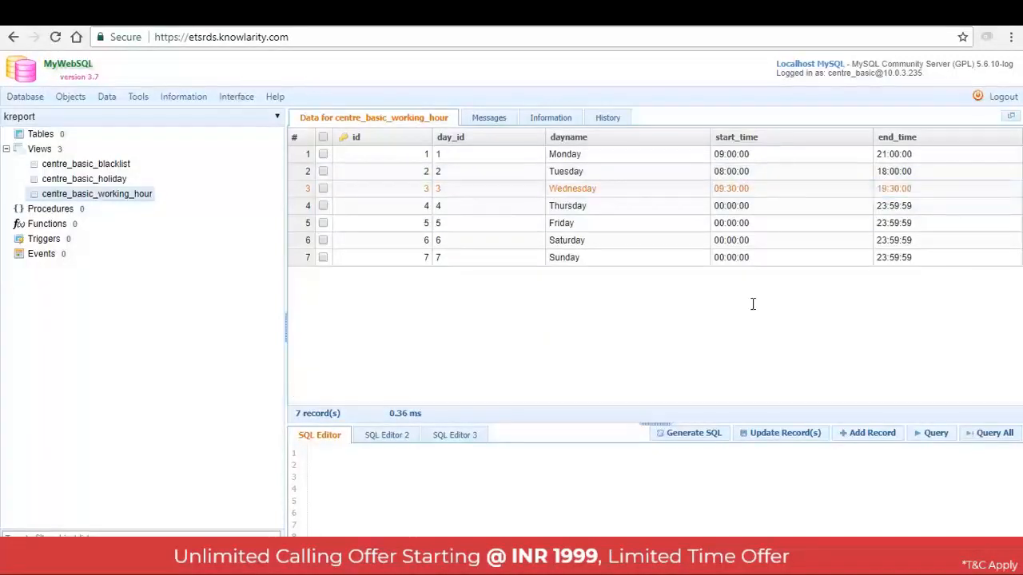
{"action": "left_click", "coordinate": [769, 436]}
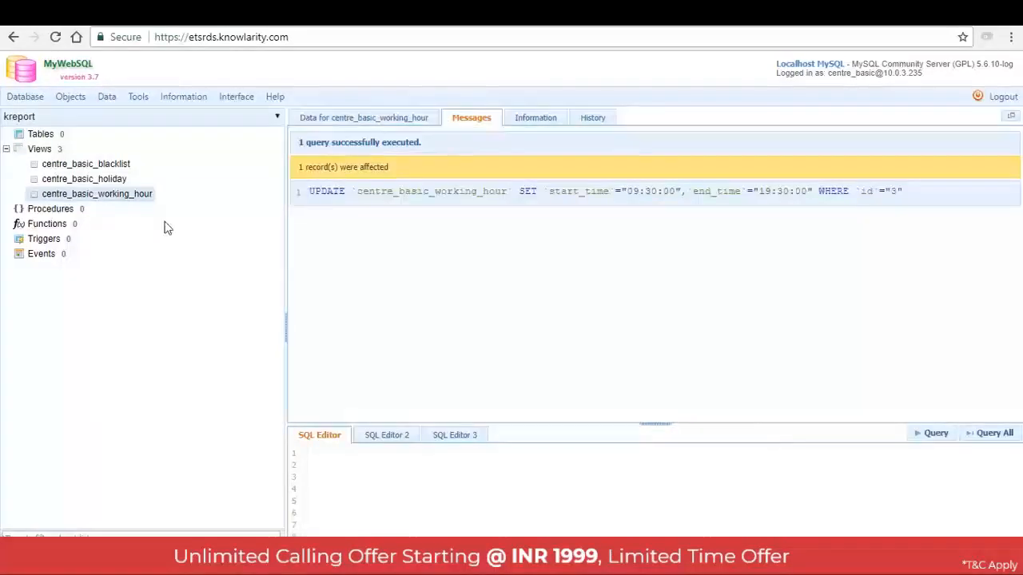
{"action": "left_click", "coordinate": [126, 204]}
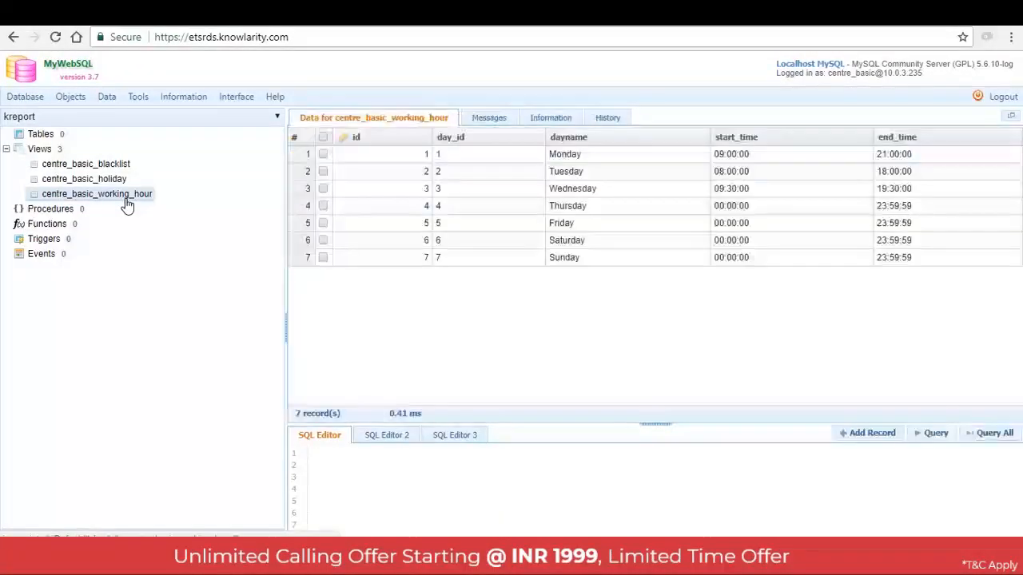